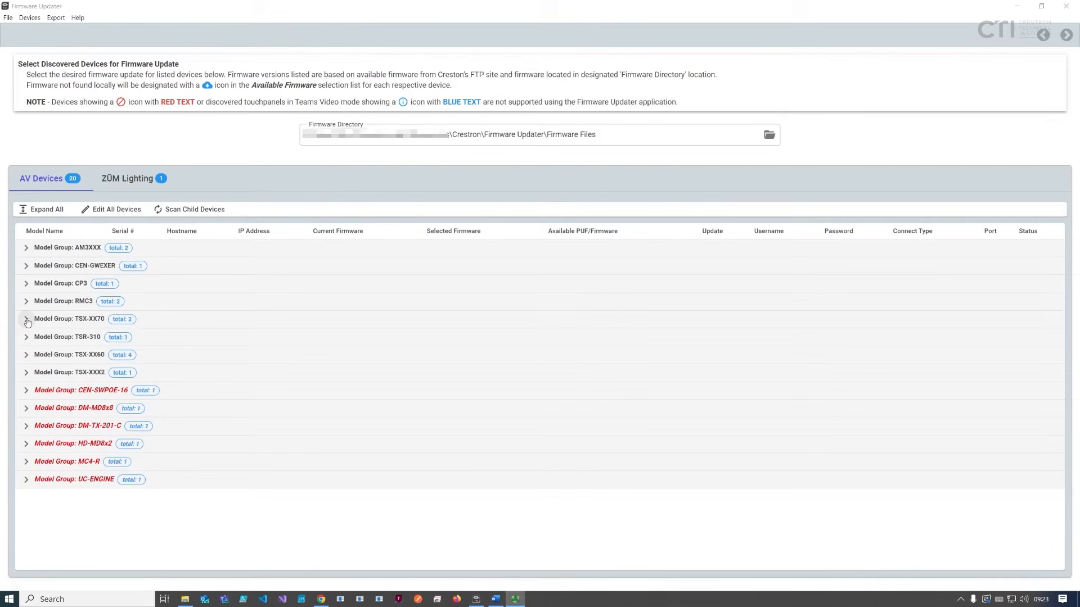
- In the TSX-XX70 model group, select firmware 2.004.1054 for the TS-1070 and mark that device for update
{"action": "left_click", "coordinate": [26, 320]}
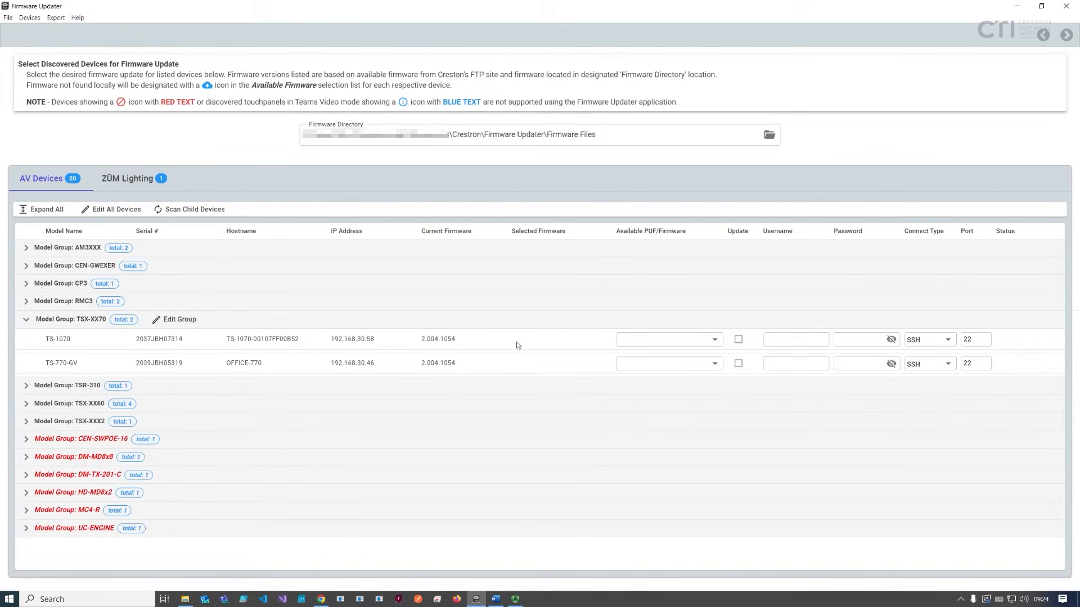
{"action": "left_click", "coordinate": [715, 341]}
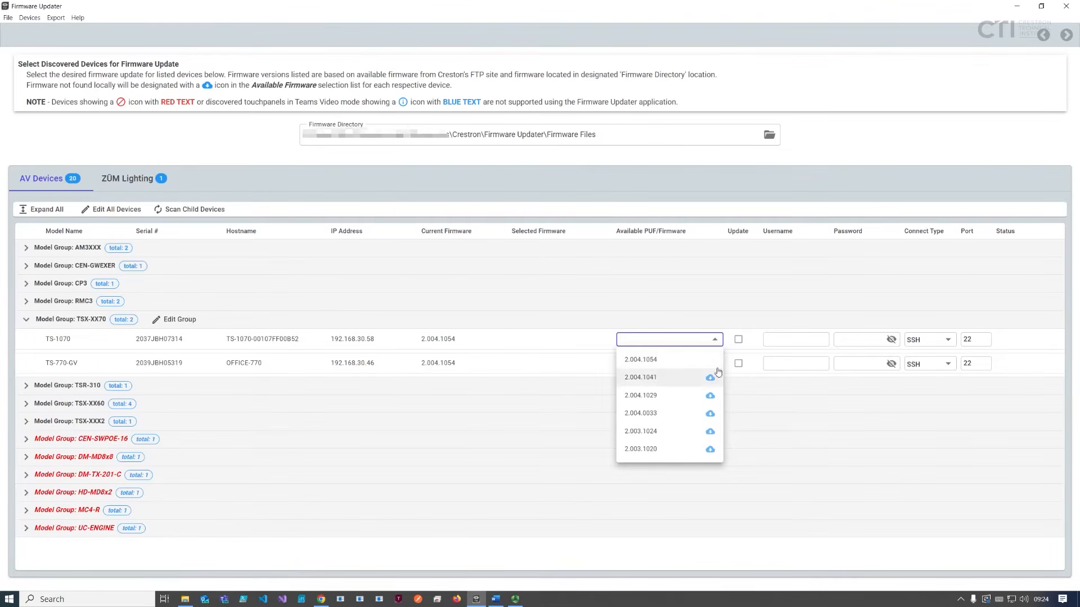
{"action": "mouse_move", "coordinate": [716, 366]}
{"action": "mouse_move", "coordinate": [712, 399]}
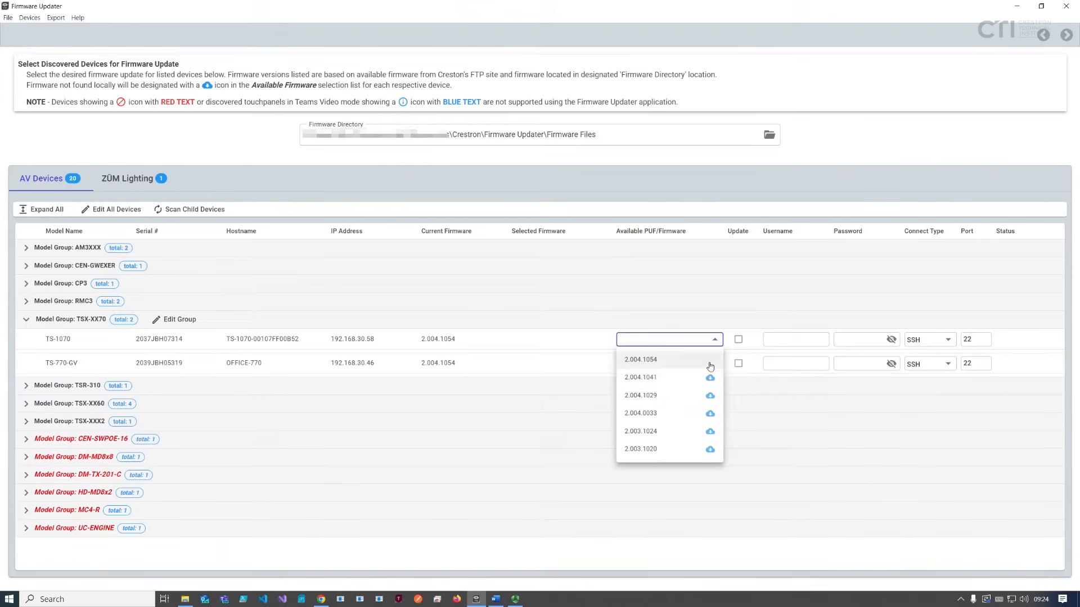
{"action": "left_click", "coordinate": [586, 135]}
{"action": "double_click", "coordinate": [587, 135]}
{"action": "left_click_drag", "start_coordinate": [586, 135], "coordinate": [306, 135]}
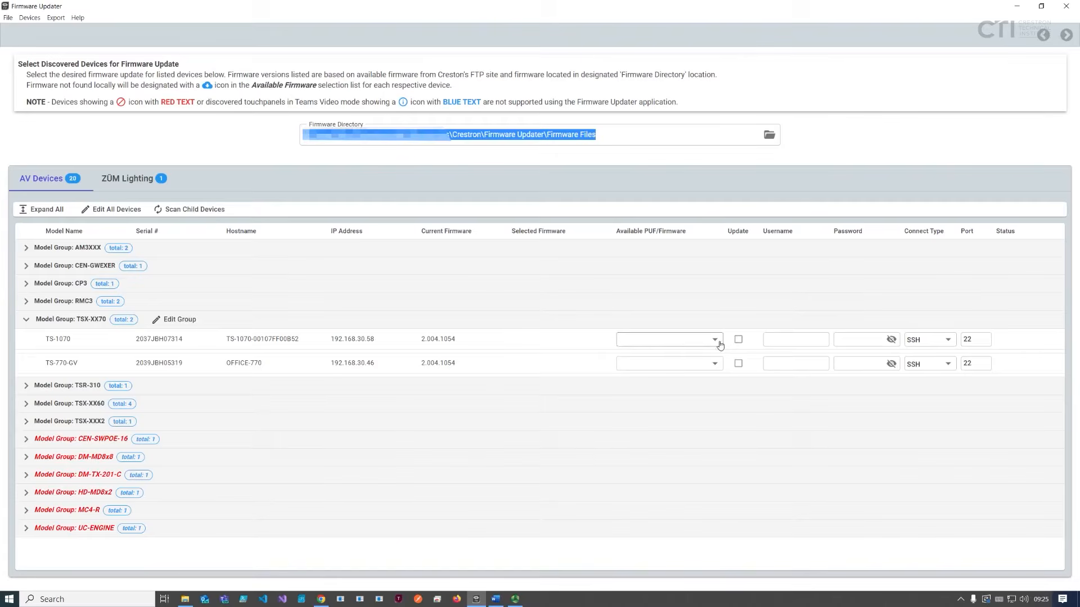
{"action": "left_click", "coordinate": [675, 340]}
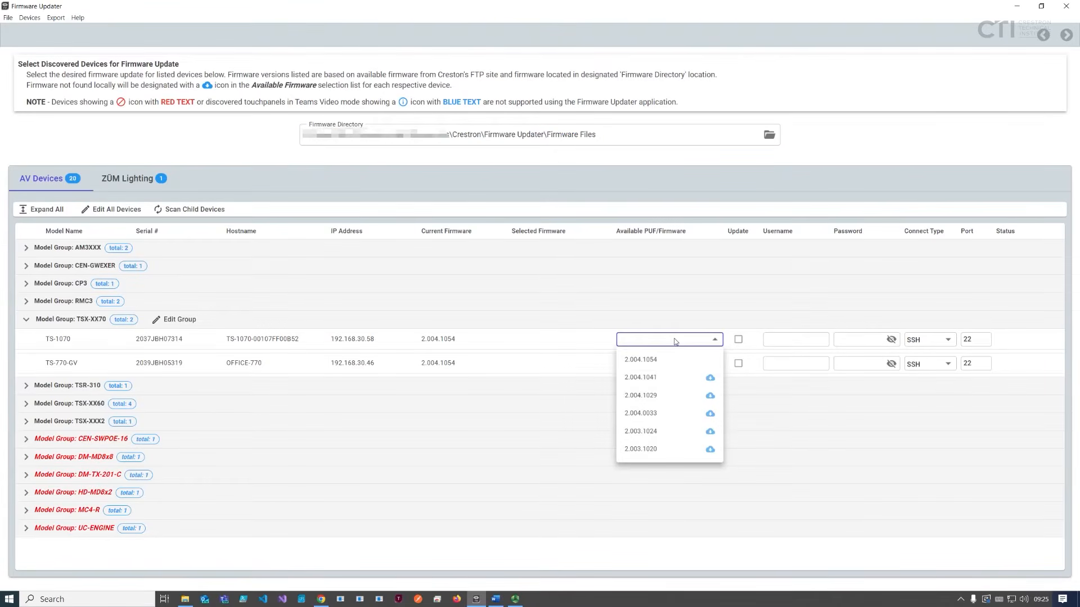
{"action": "left_click", "coordinate": [638, 361]}
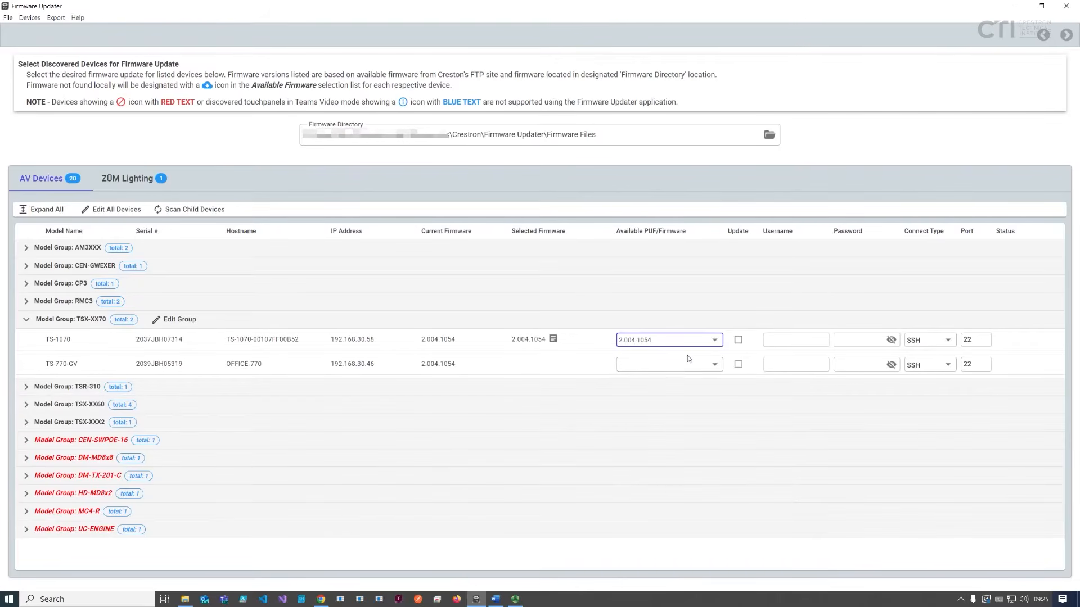
{"action": "left_click", "coordinate": [739, 341]}
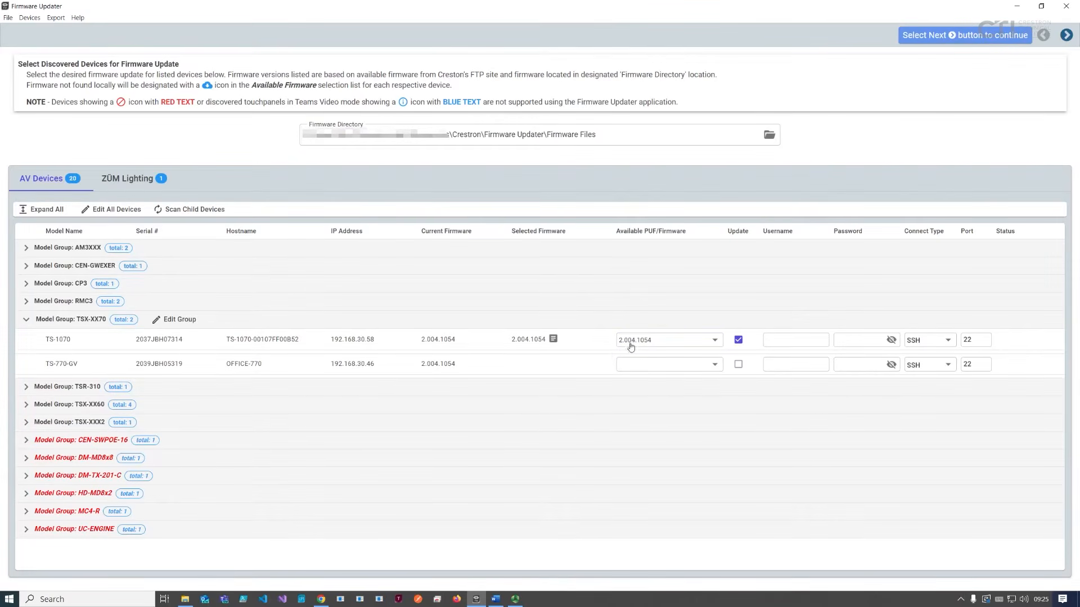
- View the release notes for the TS-1070's selected firmware, closing the browser pages when done
{"action": "left_click", "coordinate": [554, 341]}
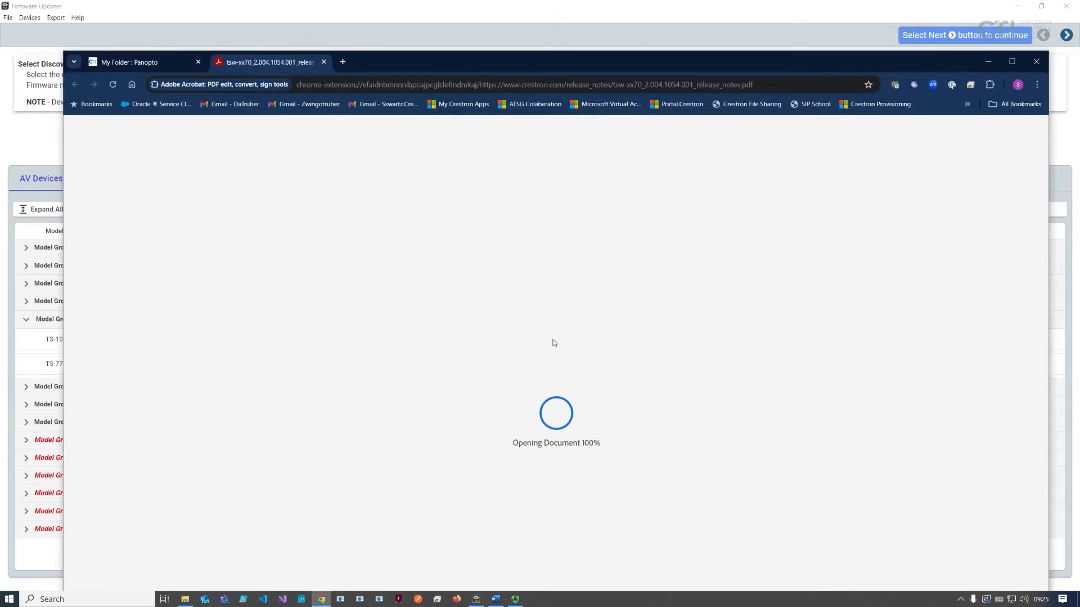
{"action": "left_click", "coordinate": [199, 62]}
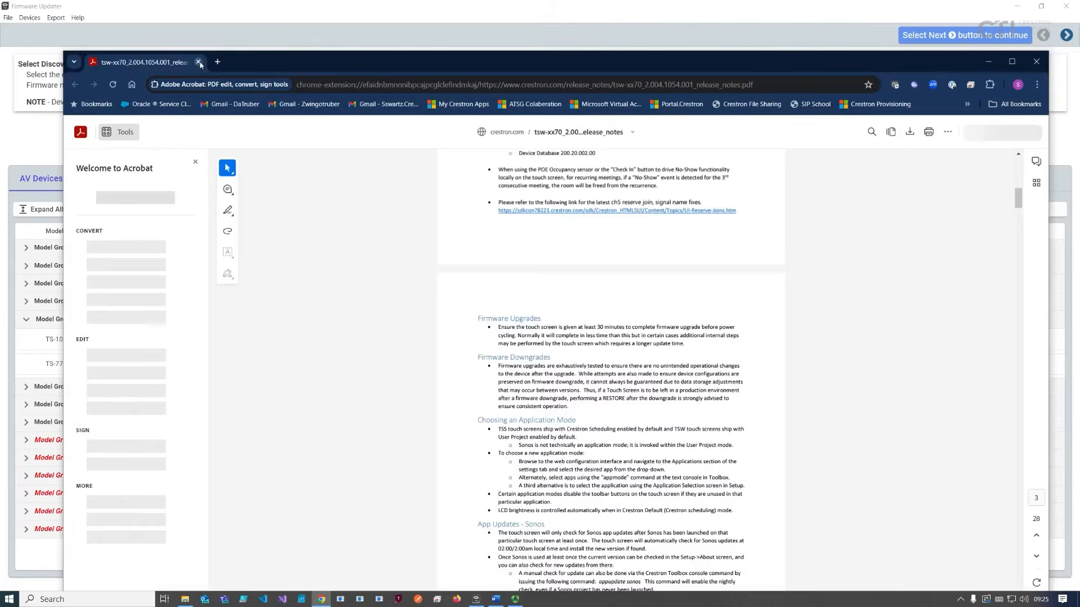
{"action": "left_click", "coordinate": [198, 62]}
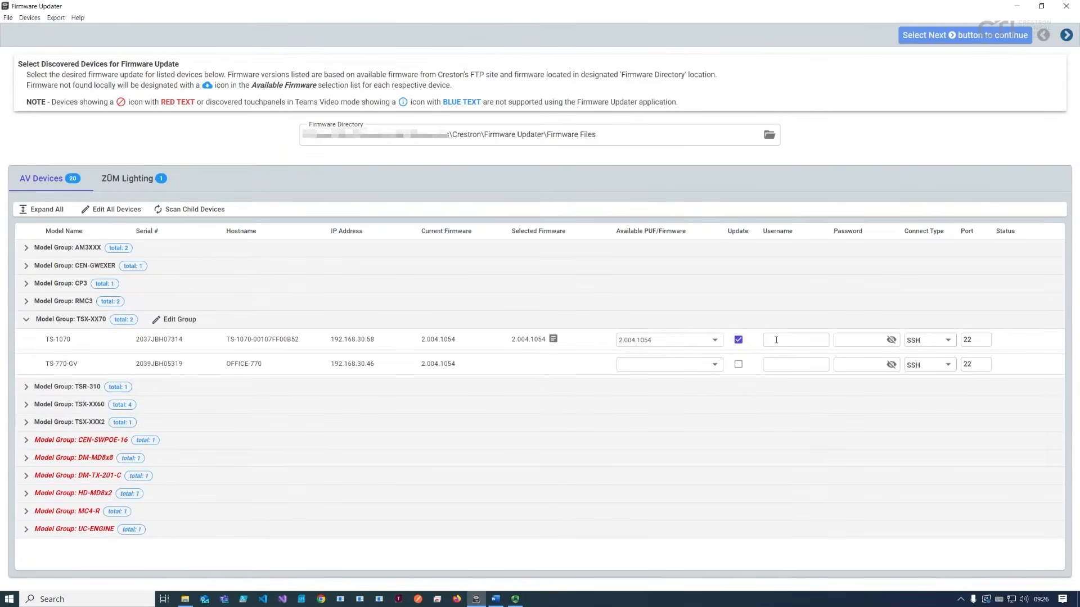
- Enter the username admin and the password for the TS-1070, keeping connect type SSH and port 22
{"action": "left_click", "coordinate": [797, 340]}
{"action": "type", "text": "admin"}
{"action": "key", "text": "Tab"}
{"action": "type", "text": "**********"}
{"action": "left_click", "coordinate": [913, 345]}
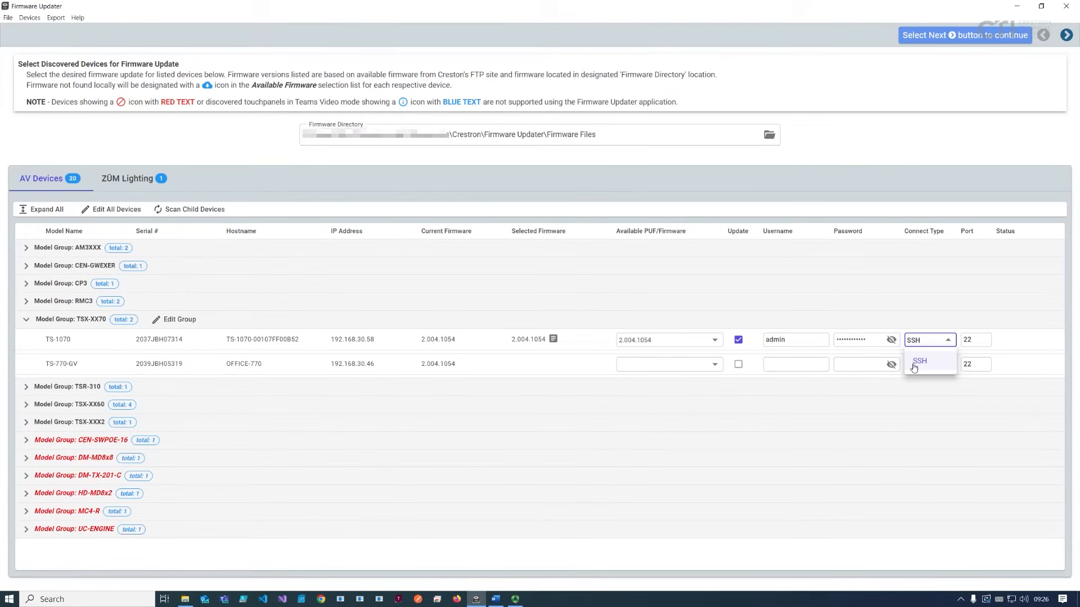
{"action": "left_click", "coordinate": [984, 340]}
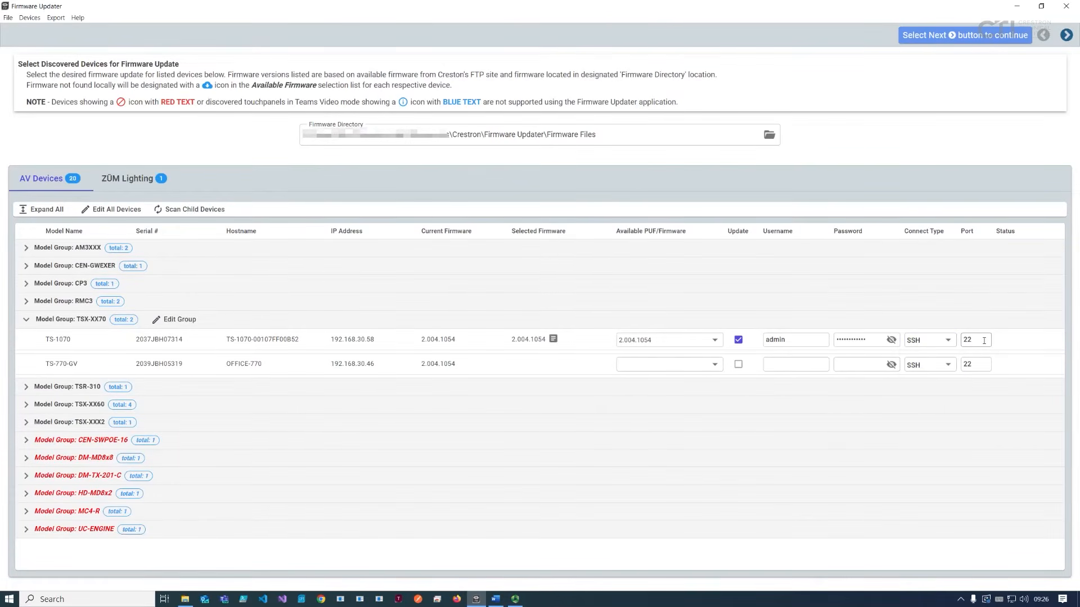
{"action": "left_click", "coordinate": [985, 340]}
- Edit the TSX-XX60 group's settings, entering the username admin and the group password
{"action": "left_click", "coordinate": [25, 406]}
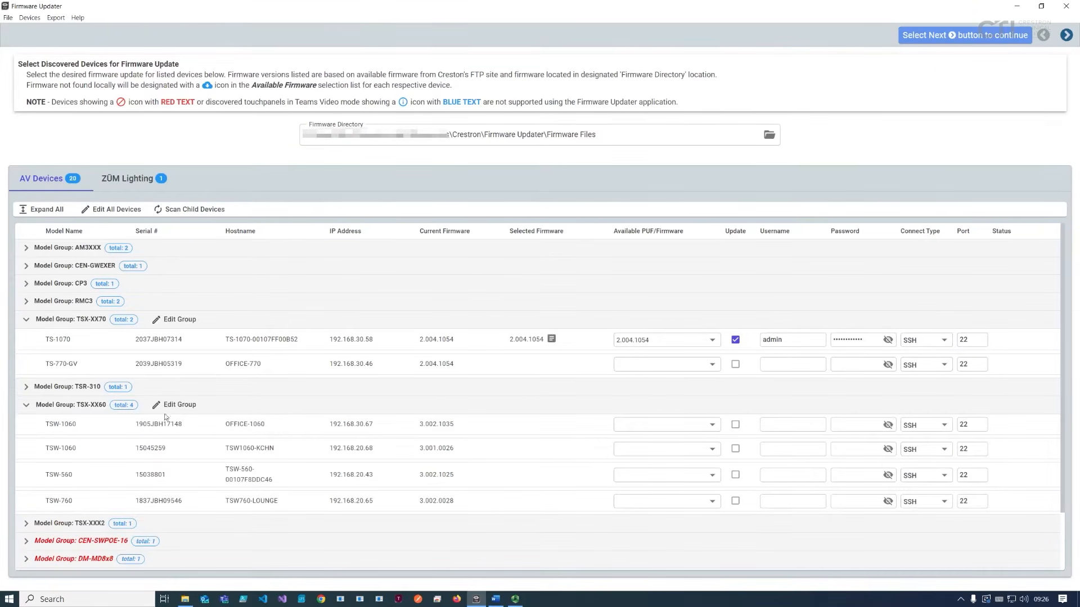
{"action": "left_click", "coordinate": [189, 405]}
{"action": "left_click", "coordinate": [485, 186]}
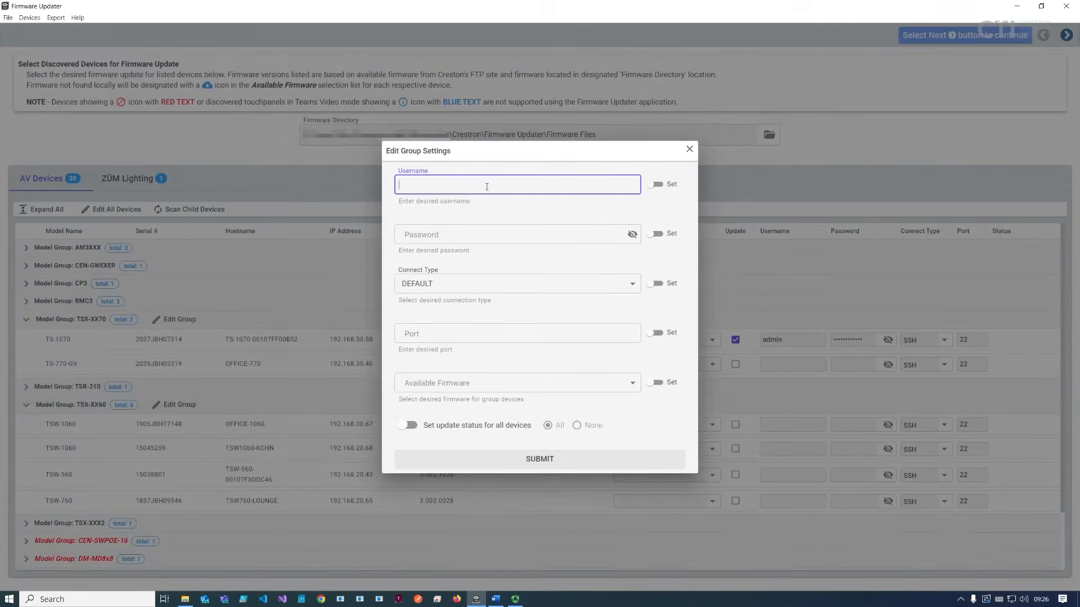
{"action": "type", "text": "admin"}
{"action": "key", "text": "Tab"}
{"action": "type", "text": "•••••••••••"}
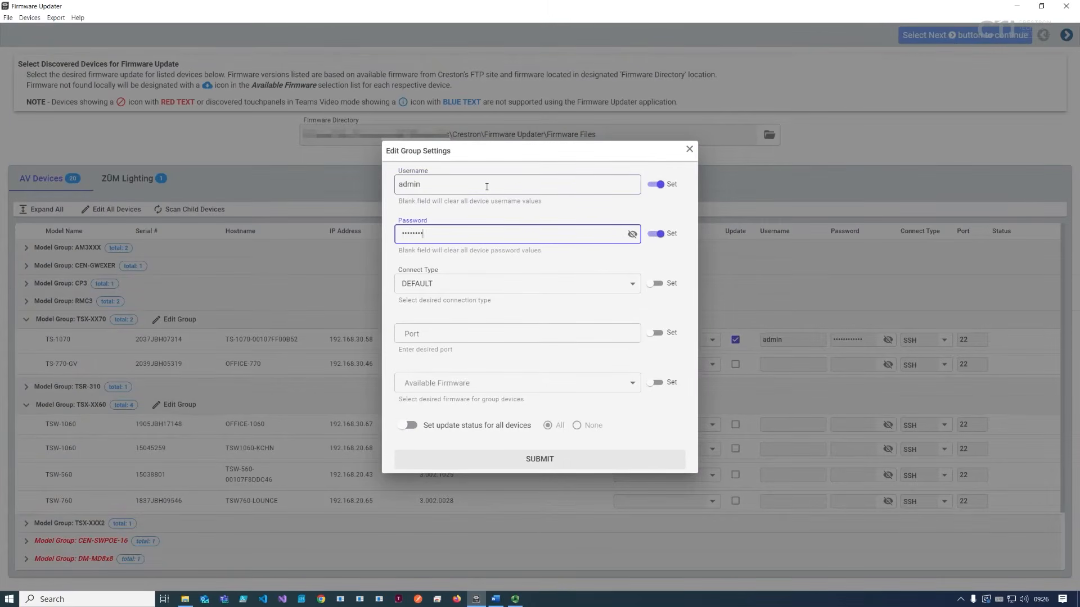
- Set the TSX-XX60 group's firmware to 3.002.1039 with the DEFAULT connect type, mark all its devices for update, and submit
{"action": "left_click", "coordinate": [534, 286]}
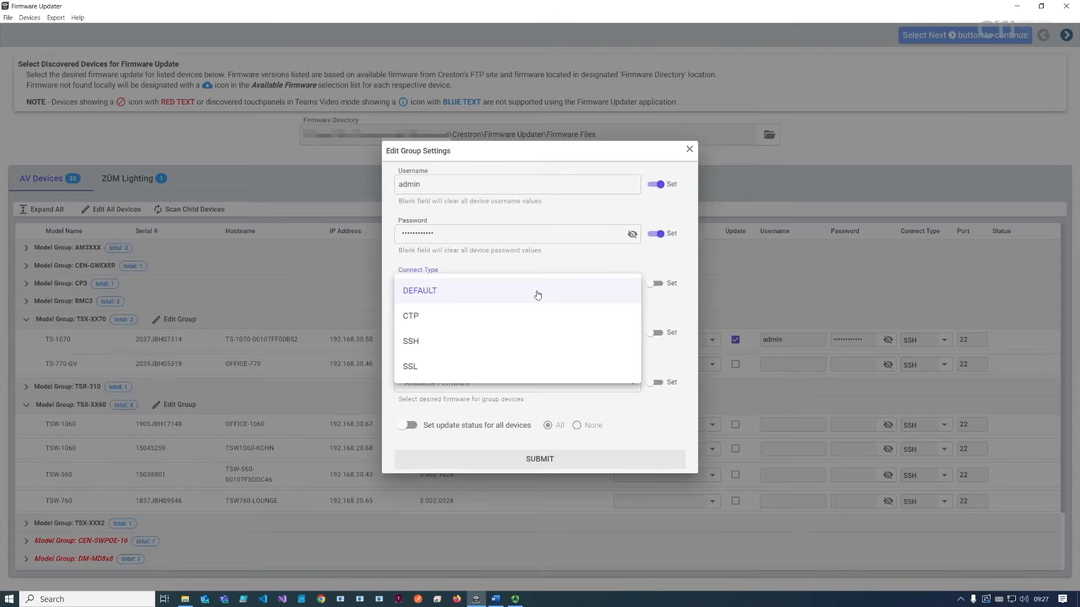
{"action": "left_click", "coordinate": [538, 294]}
{"action": "left_click", "coordinate": [536, 292]}
{"action": "left_click", "coordinate": [542, 271]}
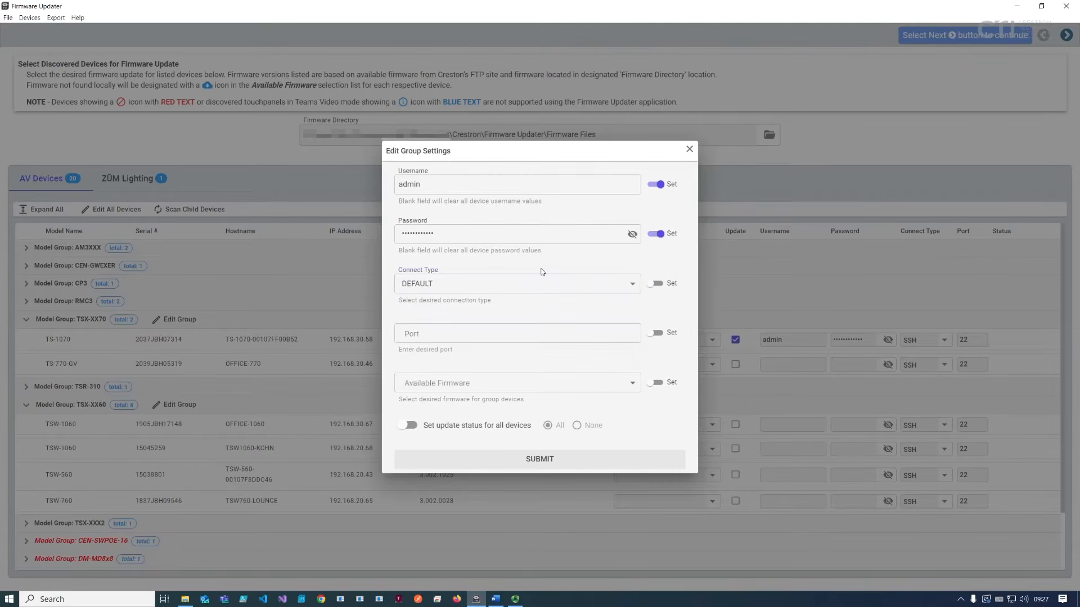
{"action": "left_click", "coordinate": [610, 332]}
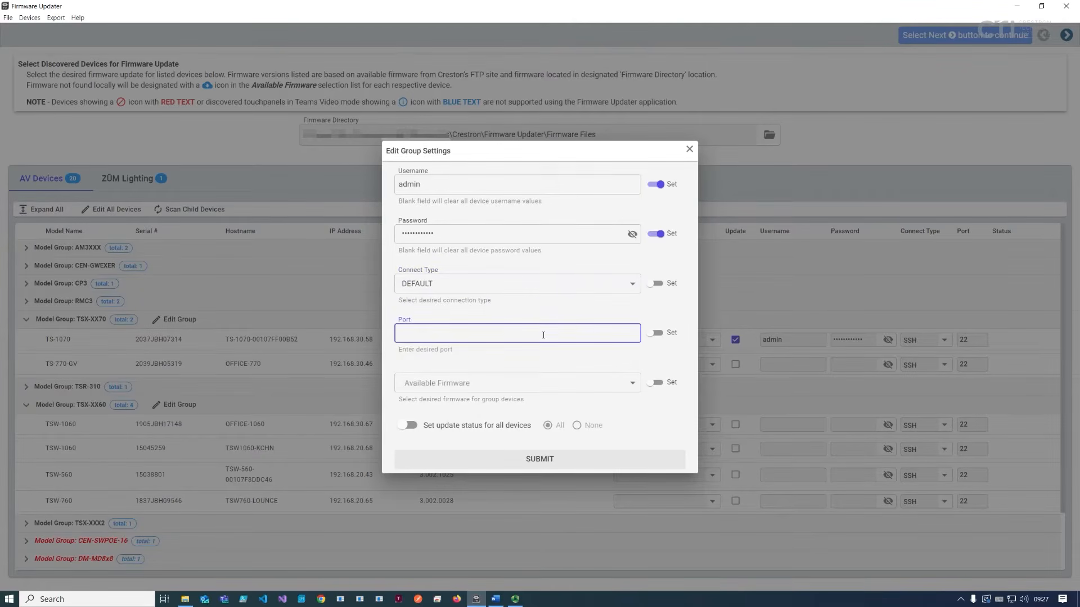
{"action": "left_click", "coordinate": [417, 391]}
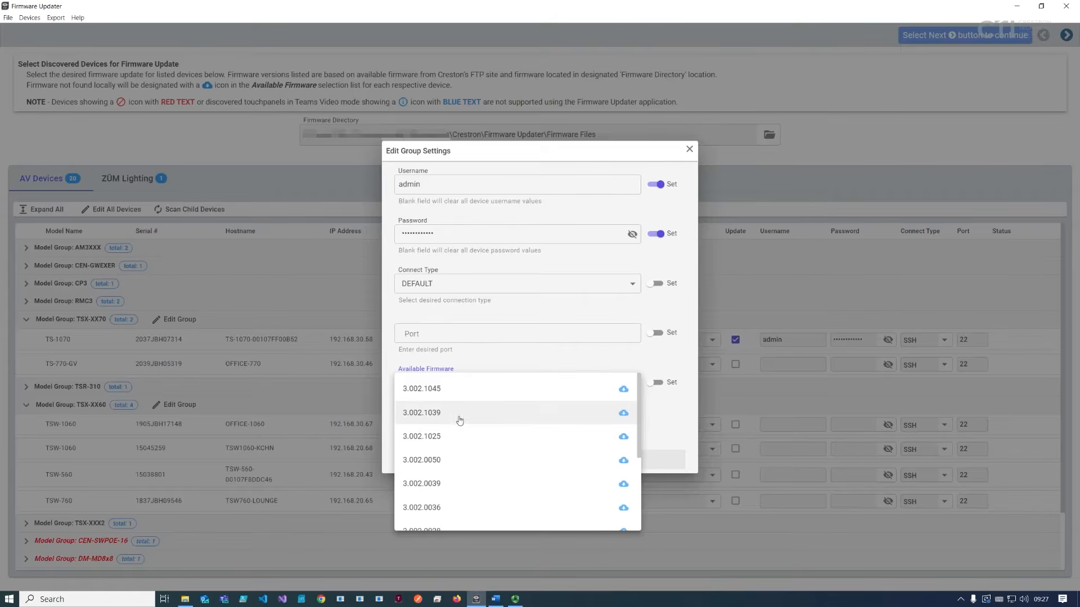
{"action": "left_click", "coordinate": [556, 422]}
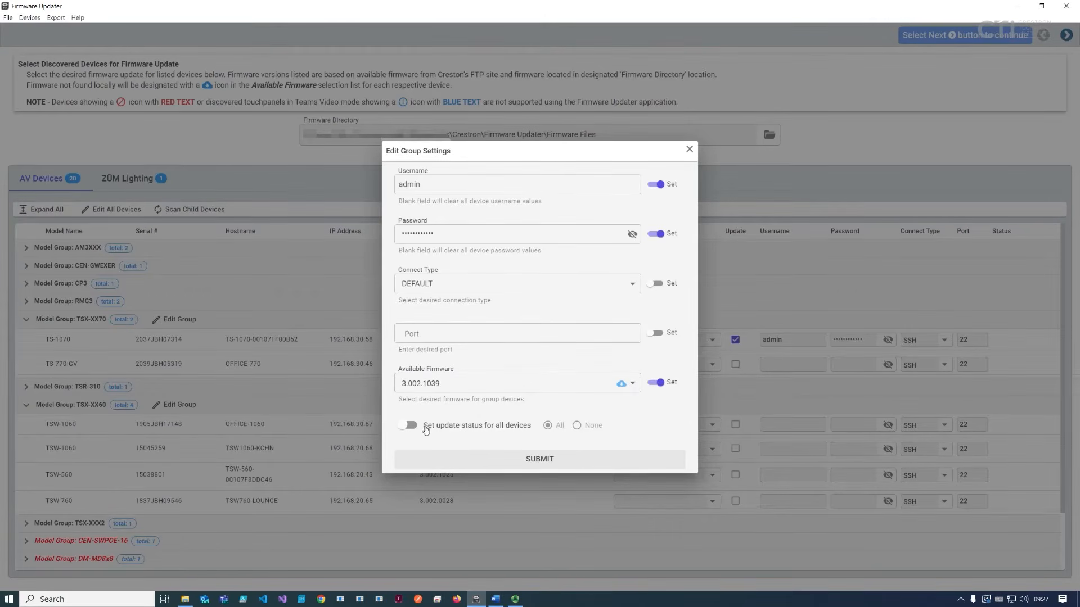
{"action": "left_click", "coordinate": [444, 428]}
{"action": "left_click", "coordinate": [540, 459]}
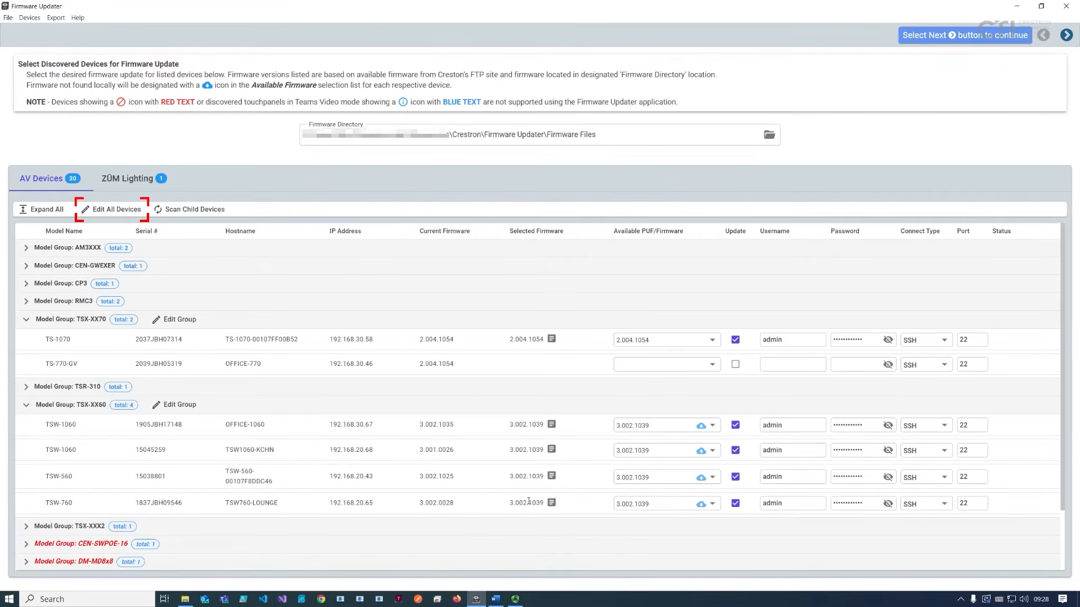
- Edit the settings for all AV devices, entering the username admin and the shared password
{"action": "left_click", "coordinate": [111, 210]}
{"action": "left_click", "coordinate": [478, 197]}
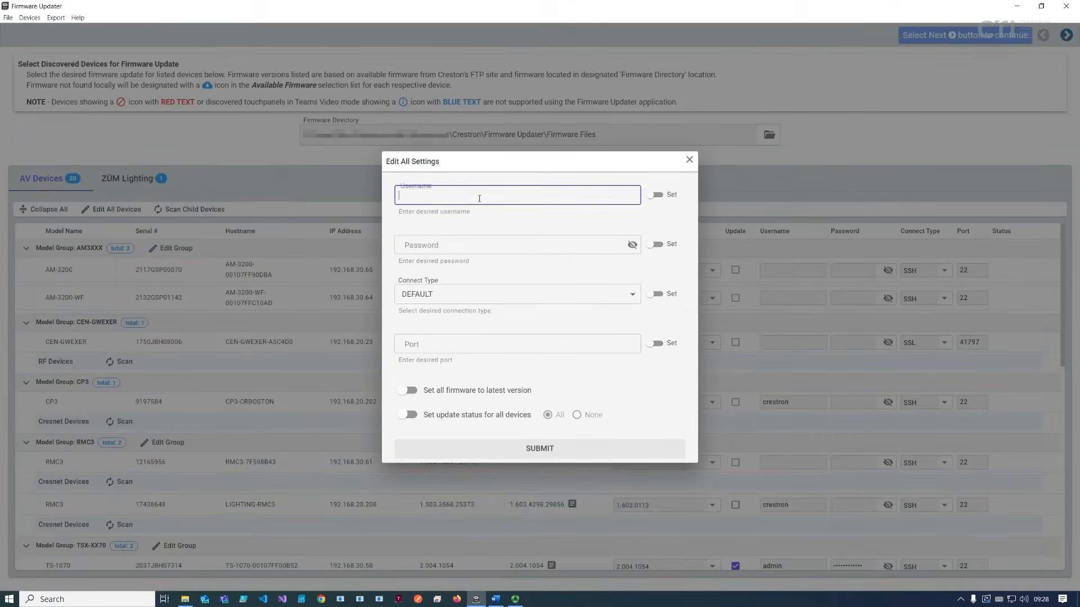
{"action": "type", "text": "admin"}
{"action": "key", "text": "Tab"}
{"action": "type", "text": "••••••••••••"}
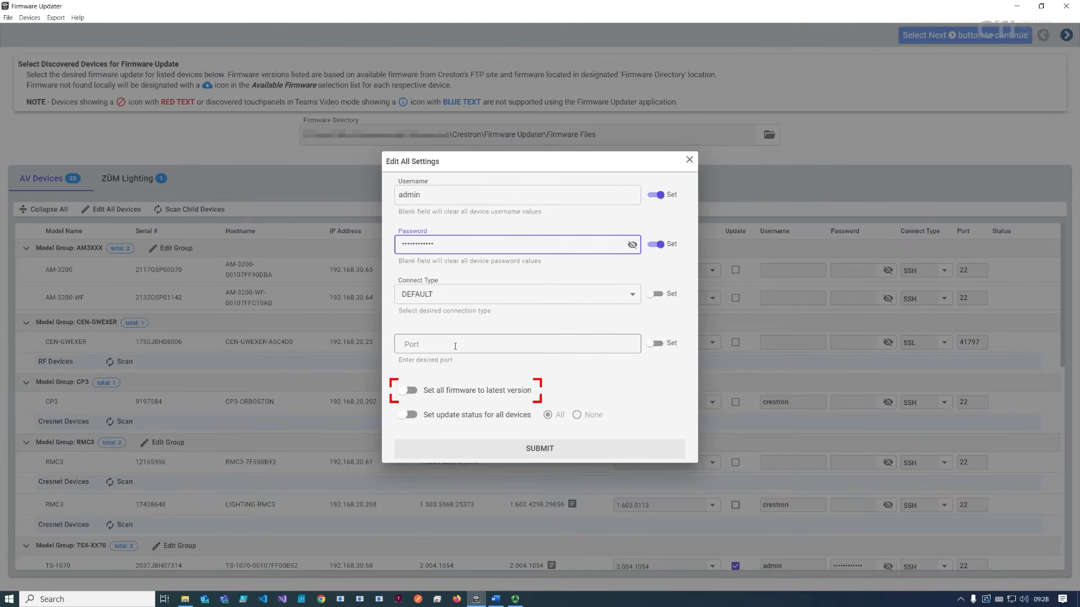
- Set all firmware to the latest version, turn on update status for all devices, and submit to the device list
{"action": "left_click", "coordinate": [441, 393]}
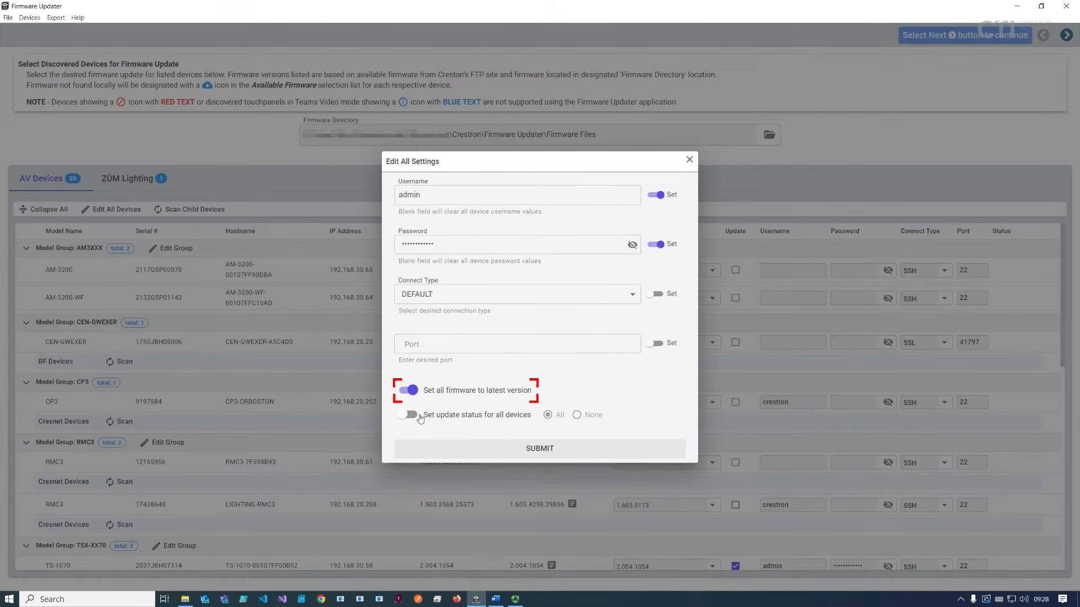
{"action": "left_click", "coordinate": [419, 417]}
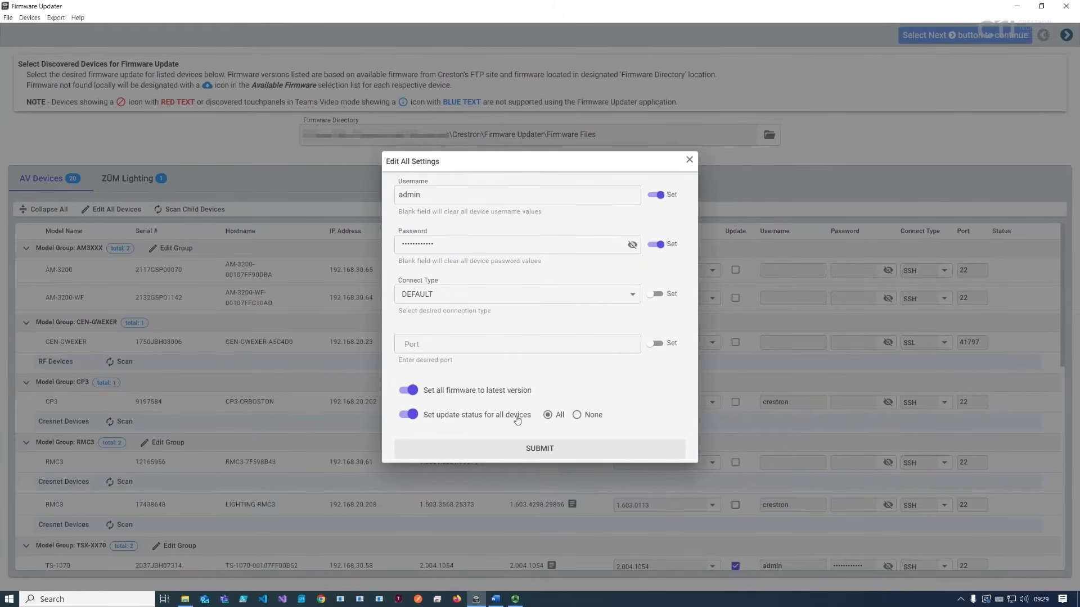
{"action": "left_click", "coordinate": [542, 450]}
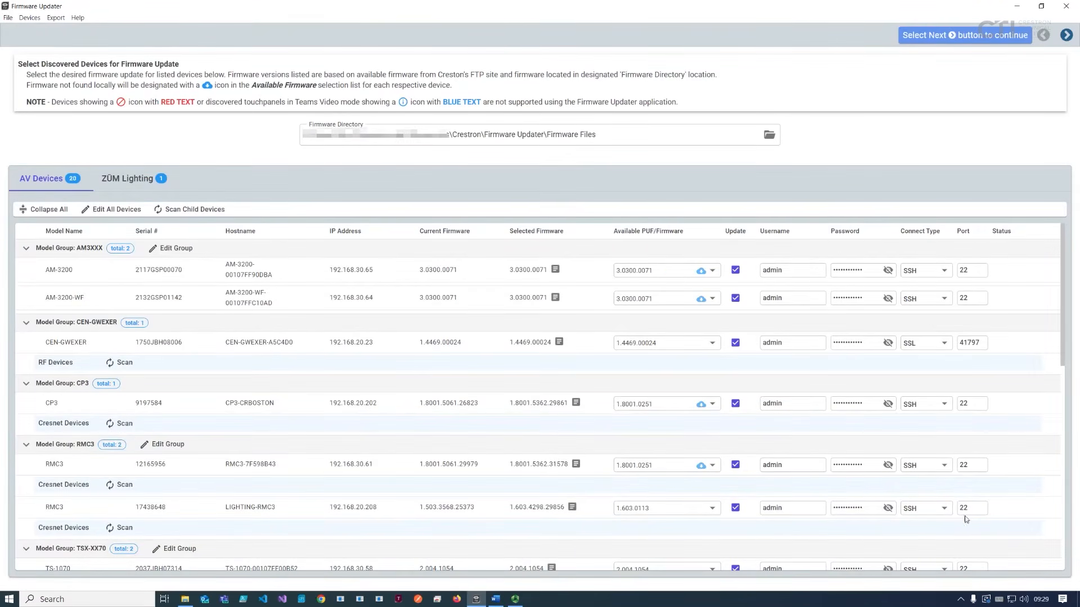
{"action": "scroll", "coordinate": [967, 515], "scroll_direction": "down", "scroll_amount": 10}
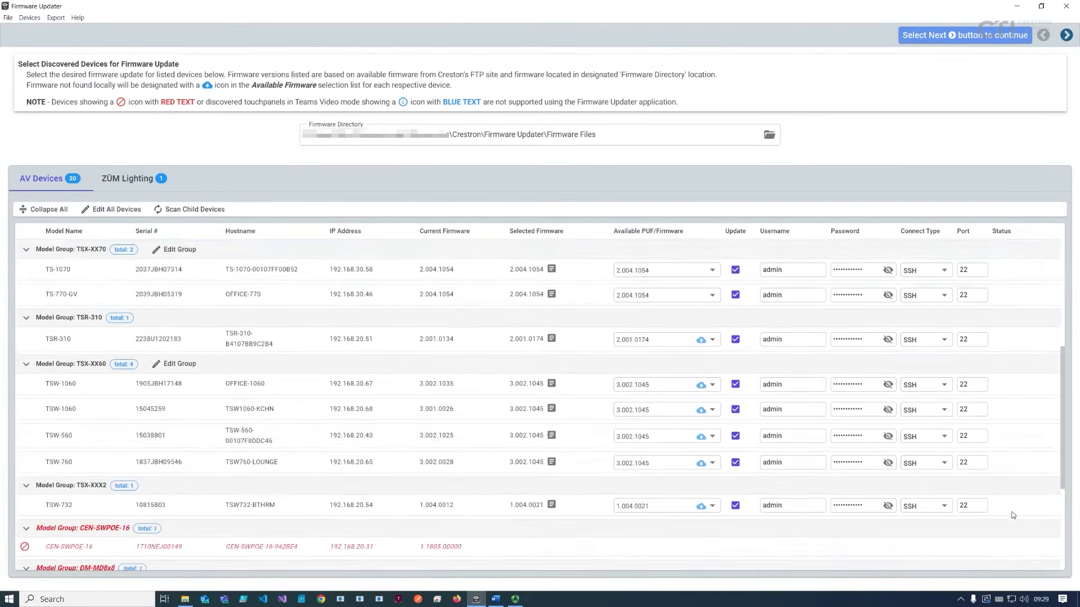
{"action": "scroll", "coordinate": [1012, 515], "scroll_direction": "up", "scroll_amount": 10}
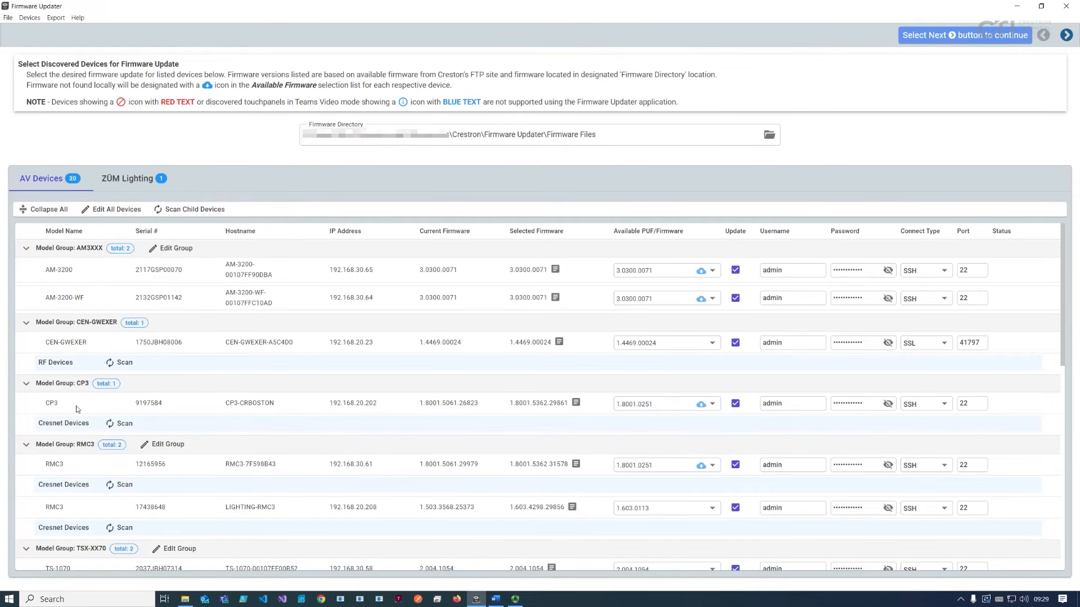
- Try to scan the CEN-GWEXER's RF devices over SSL with a credential check, and return to the device list
{"action": "left_click", "coordinate": [942, 352]}
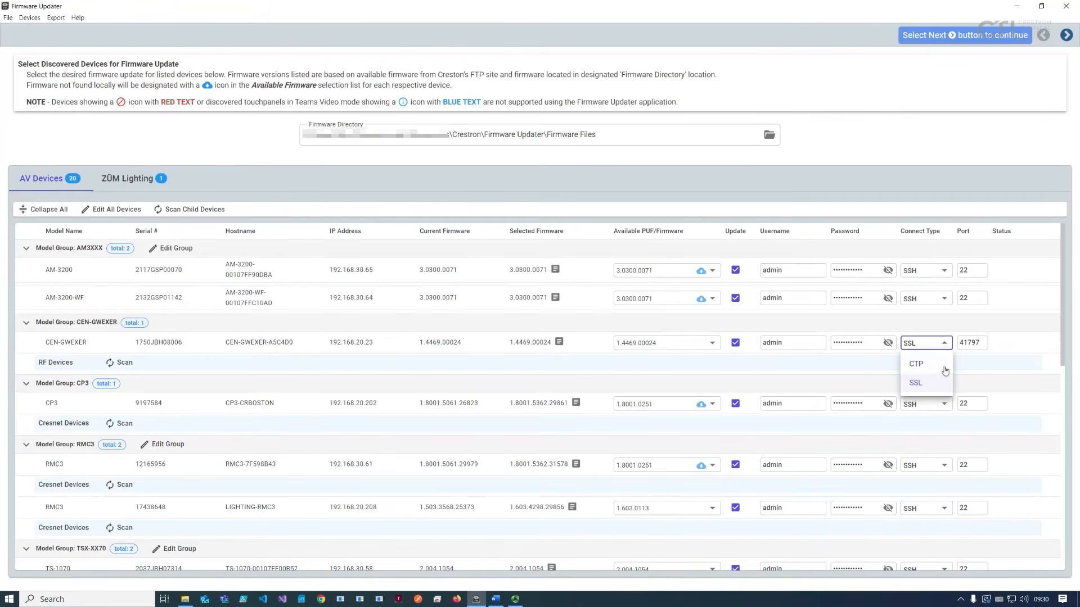
{"action": "left_click", "coordinate": [947, 347]}
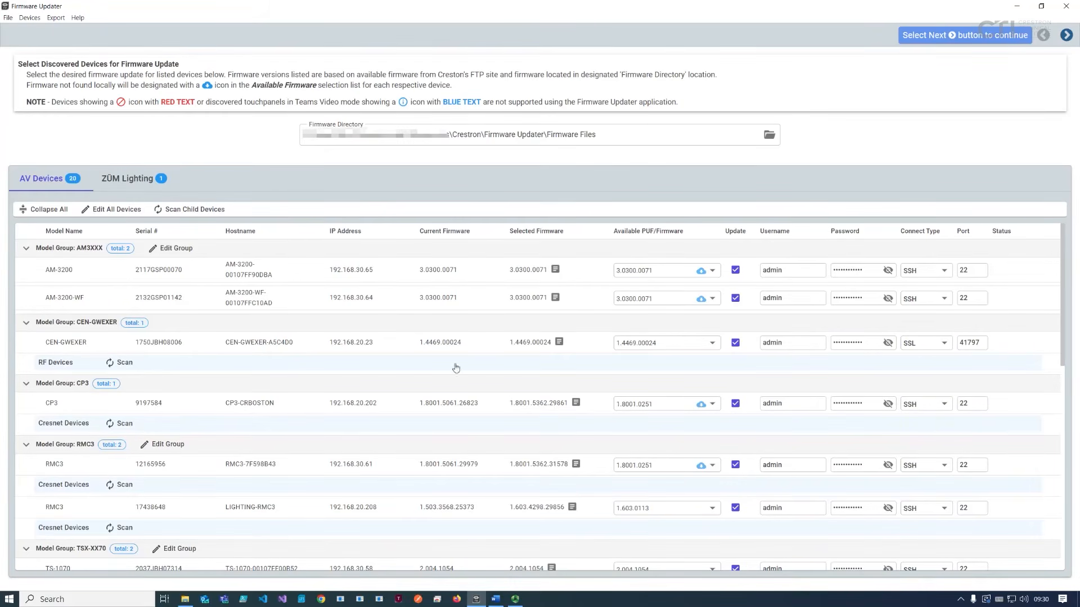
{"action": "left_click", "coordinate": [118, 363]}
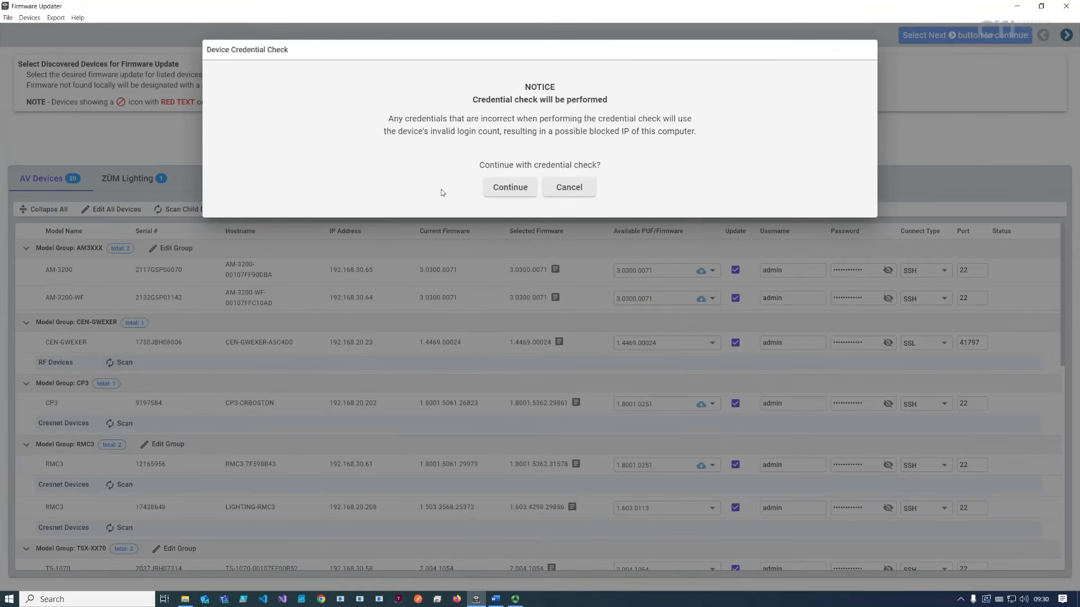
{"action": "left_click", "coordinate": [494, 194]}
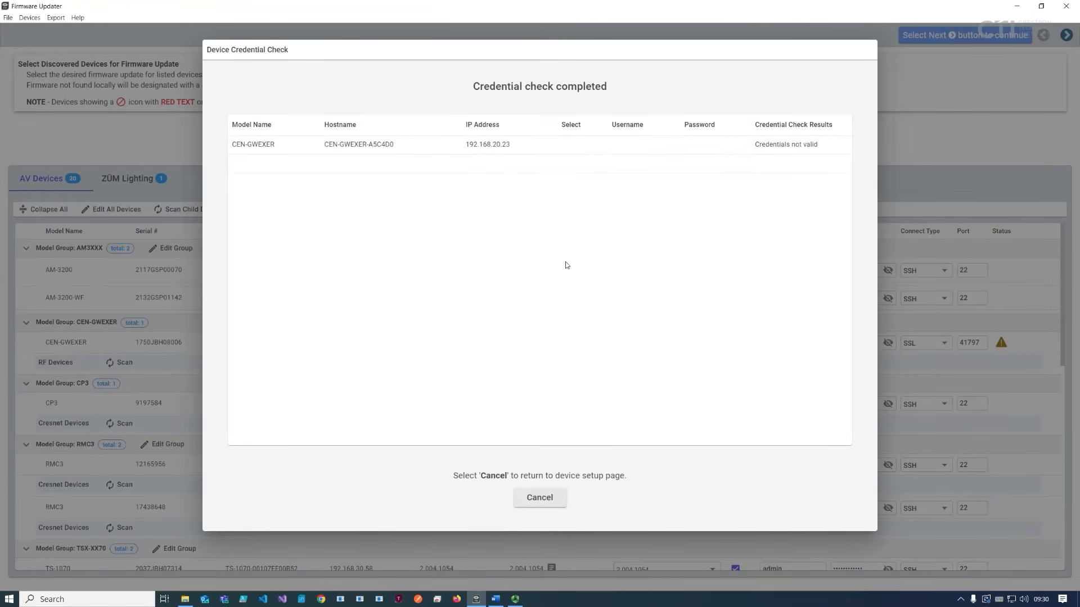
{"action": "left_click", "coordinate": [540, 498]}
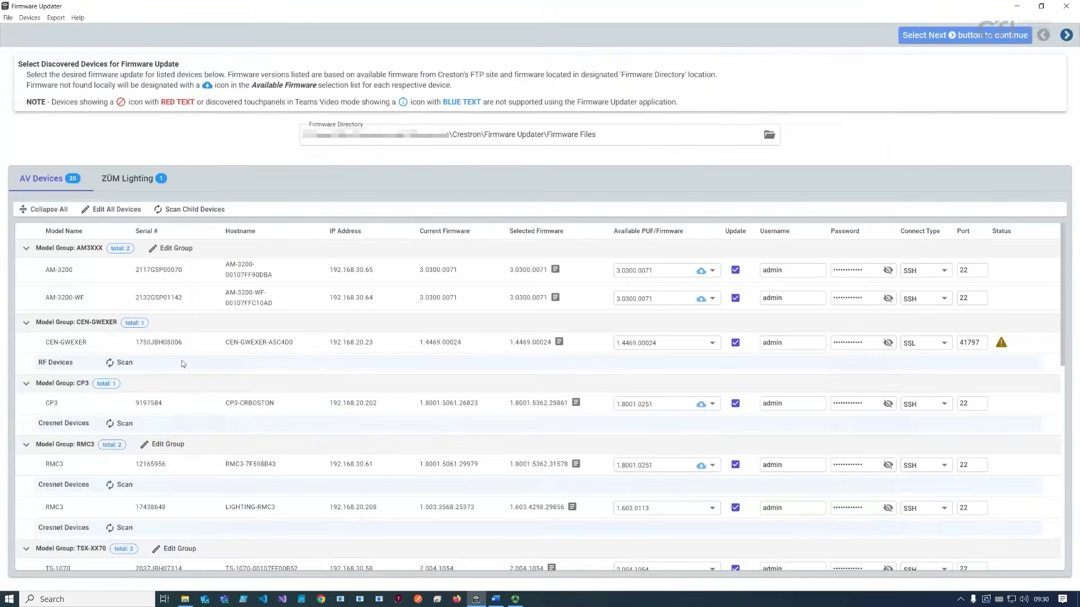
- Set the CEN-GWEXER's connect type to CTP
{"action": "left_click", "coordinate": [925, 348]}
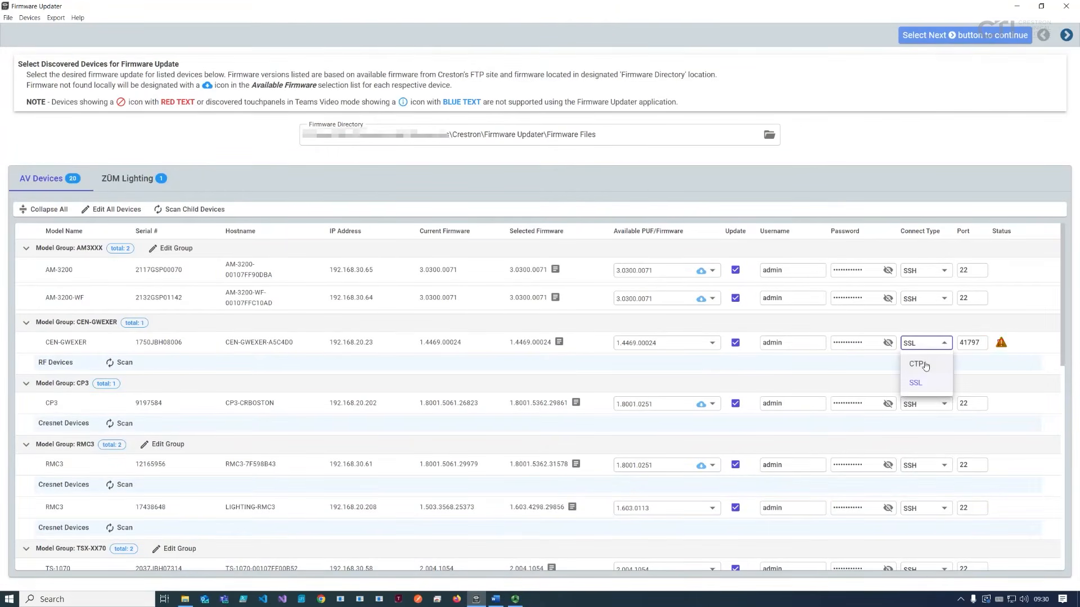
{"action": "left_click", "coordinate": [923, 365]}
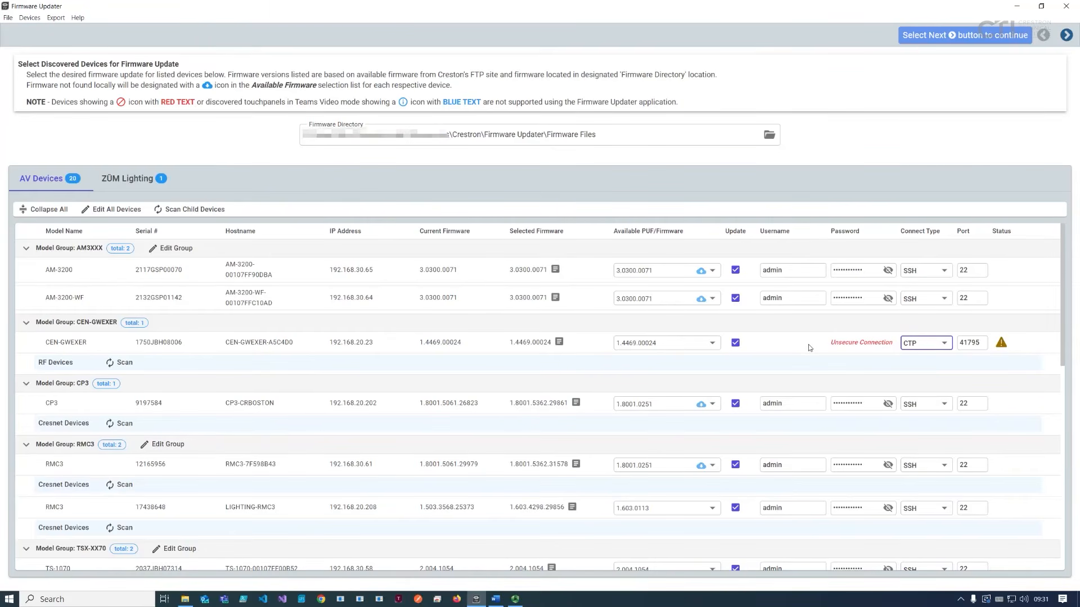
- Scan the CEN-GWEXER's RF devices and choose firmware 2.005.0060 for RF ID 21 and 2.006.0006 for RF ID 22
{"action": "left_click", "coordinate": [124, 364]}
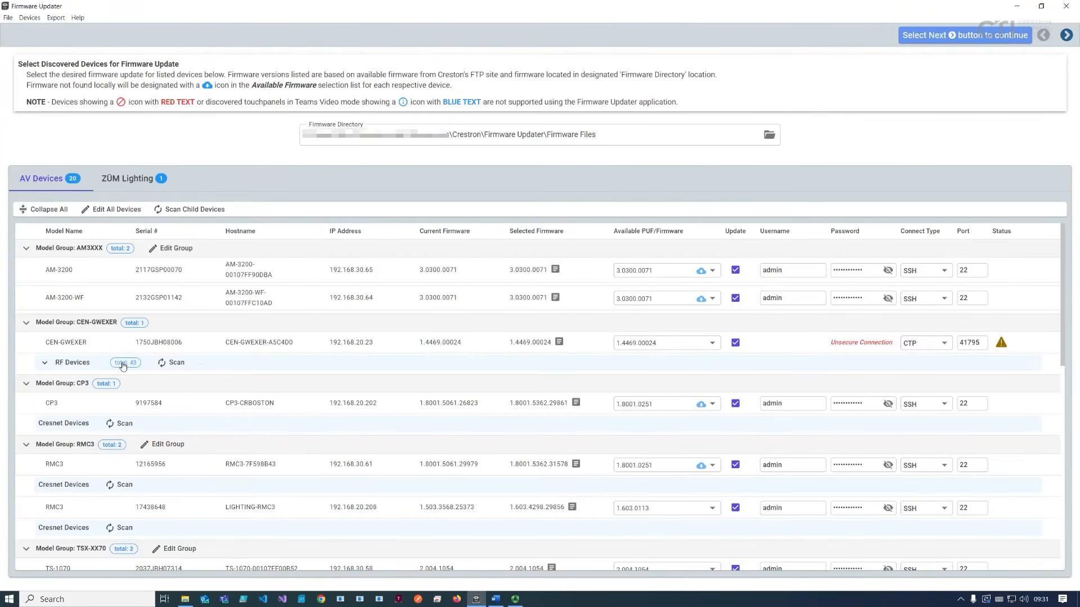
{"action": "left_click", "coordinate": [662, 439]}
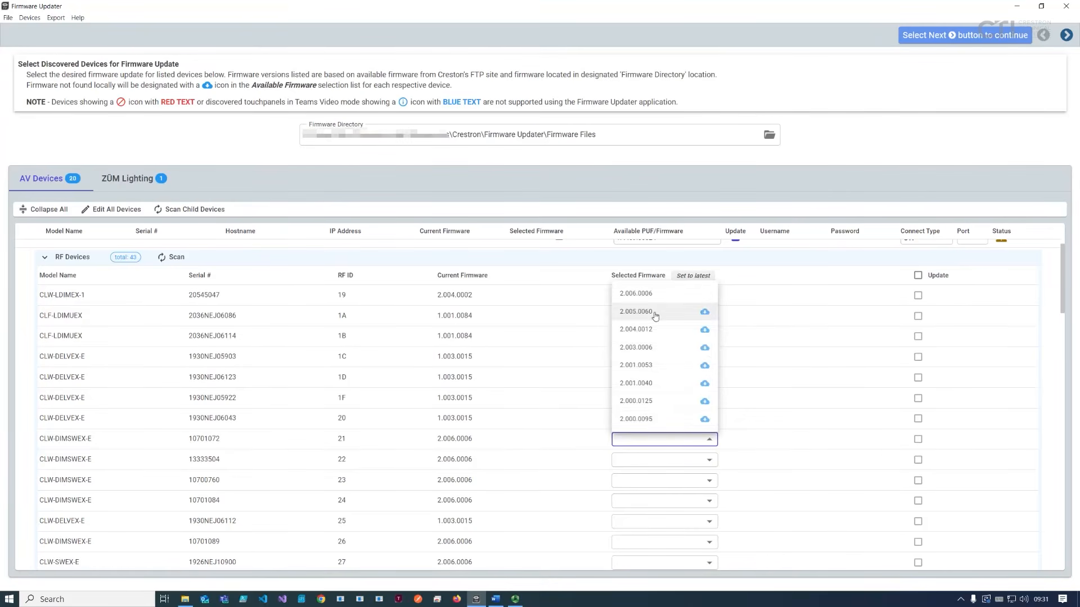
{"action": "left_click", "coordinate": [655, 313]}
{"action": "left_click", "coordinate": [658, 460]}
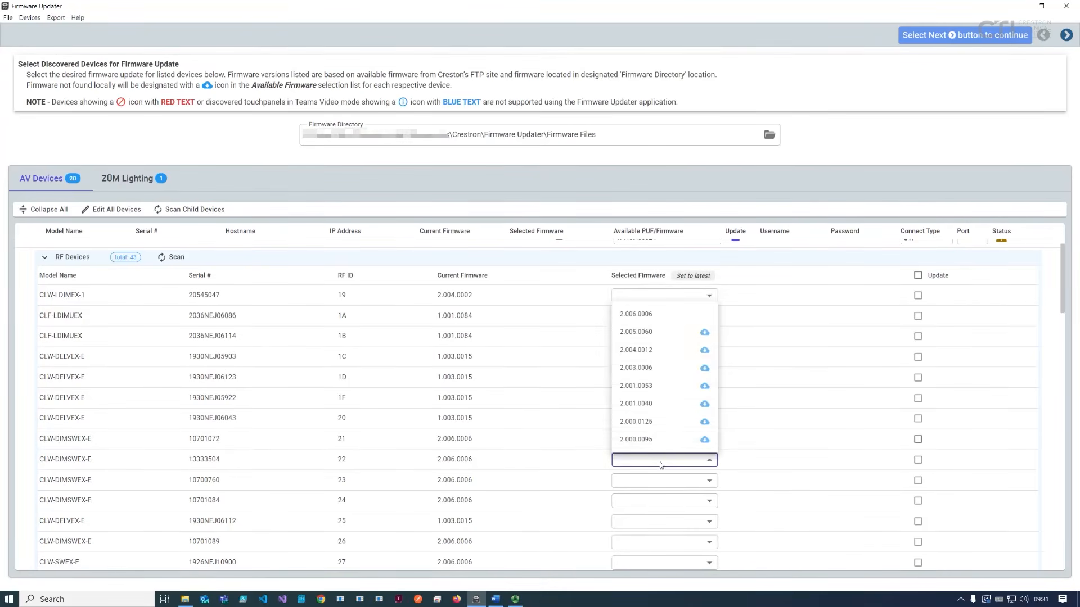
{"action": "left_click", "coordinate": [654, 444]}
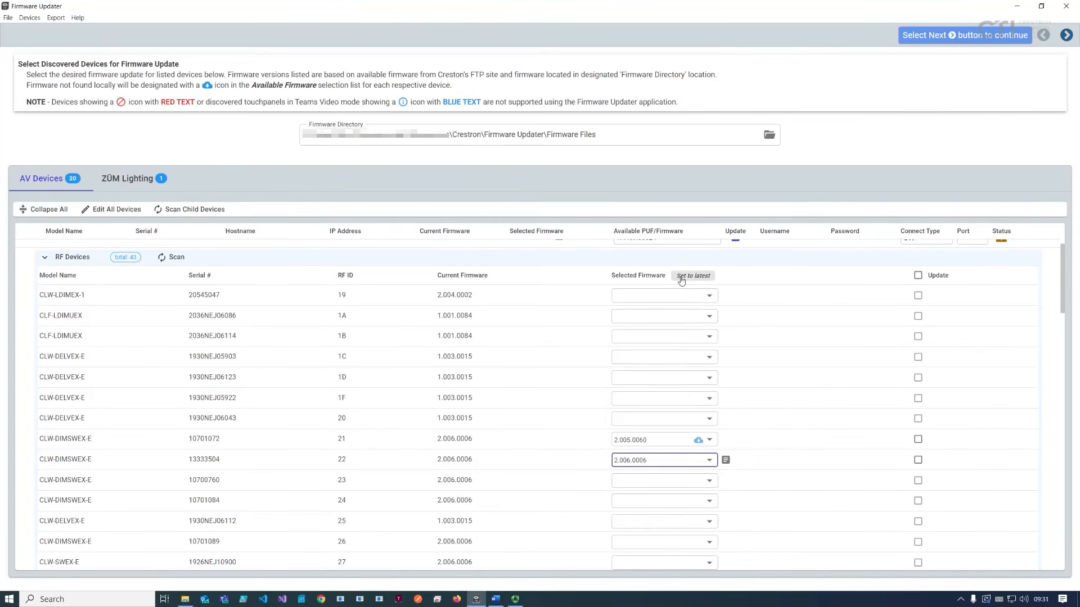
- Set all RF devices to the latest firmware and mark the devices with RF IDs 20 and 24 for update
{"action": "left_click", "coordinate": [681, 279]}
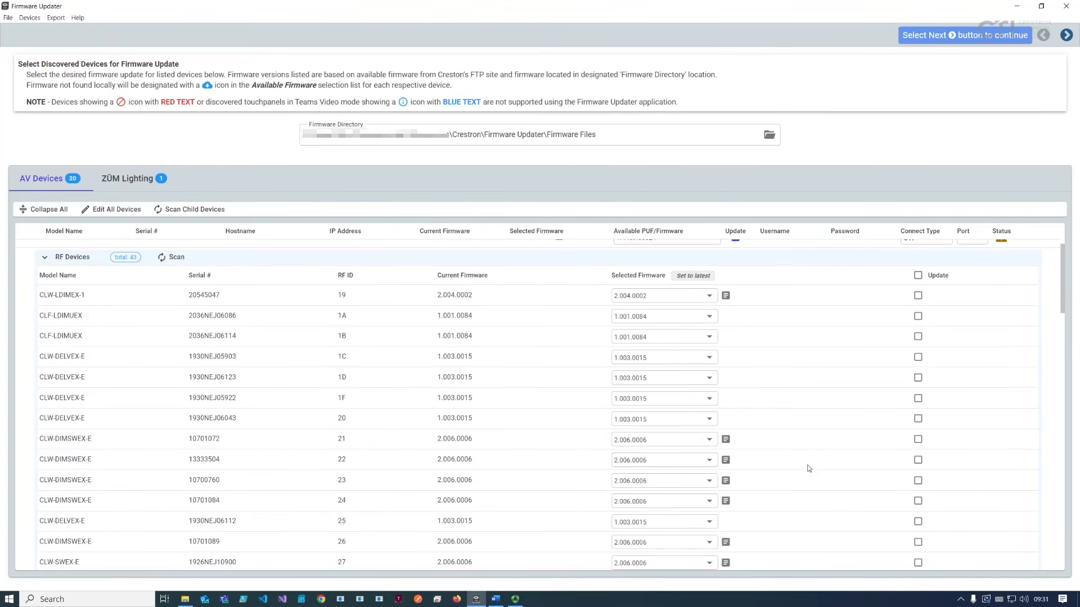
{"action": "scroll", "coordinate": [808, 469], "scroll_direction": "down", "scroll_amount": 2}
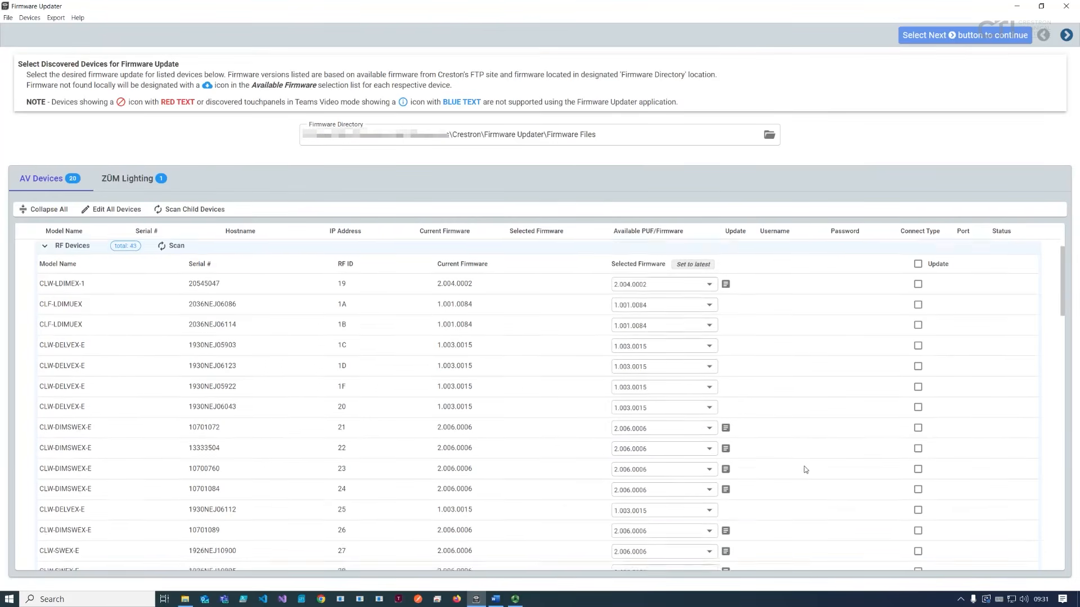
{"action": "left_click", "coordinate": [918, 448]}
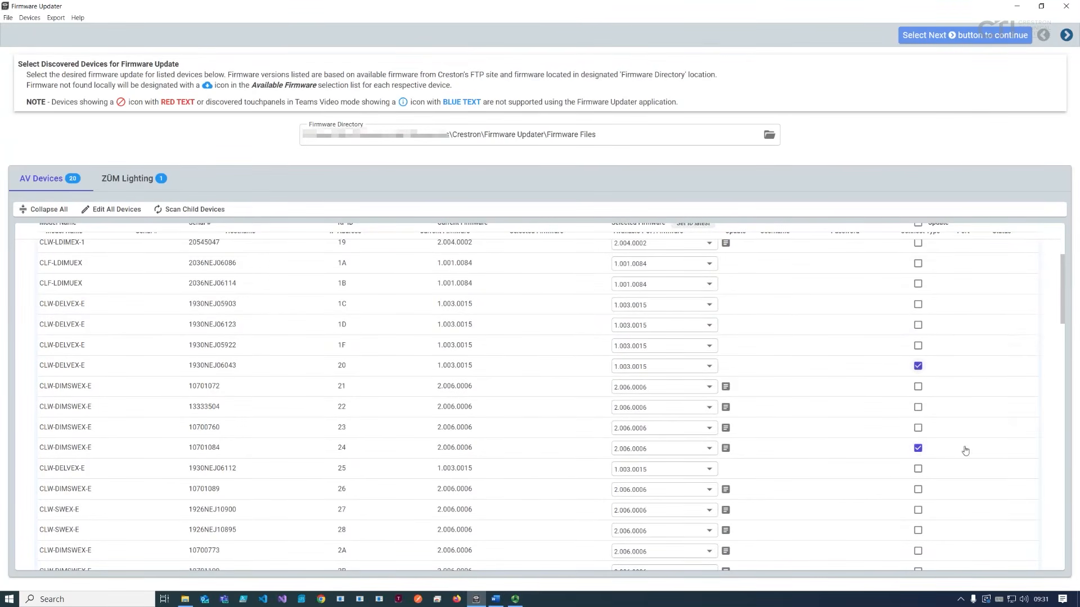
{"action": "scroll", "coordinate": [970, 469], "scroll_direction": "down", "scroll_amount": 4}
{"action": "scroll", "coordinate": [970, 468], "scroll_direction": "up", "scroll_amount": 10}
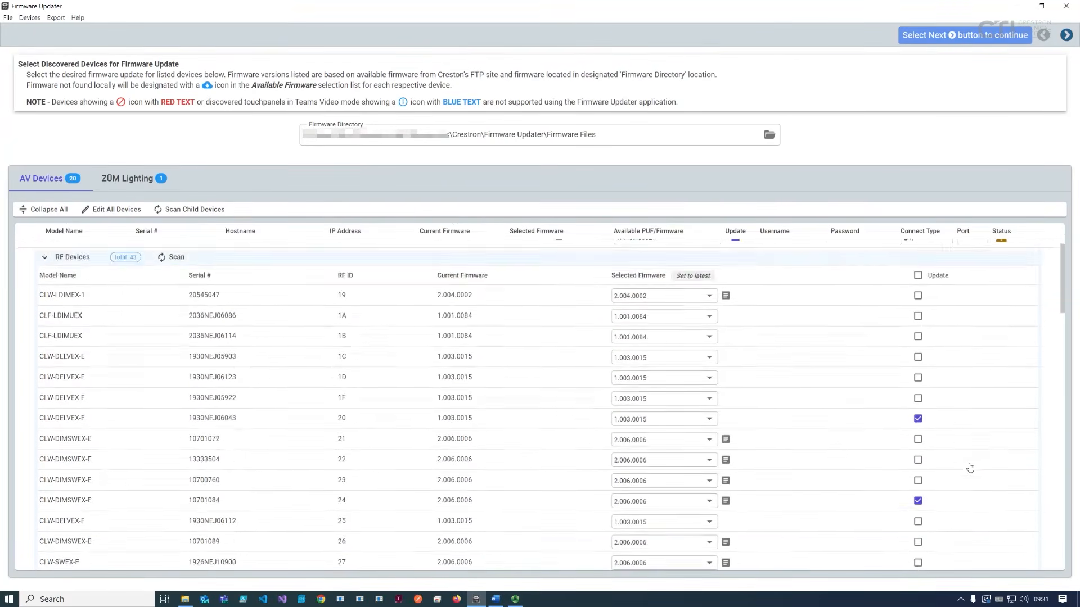
{"action": "left_click", "coordinate": [918, 381]}
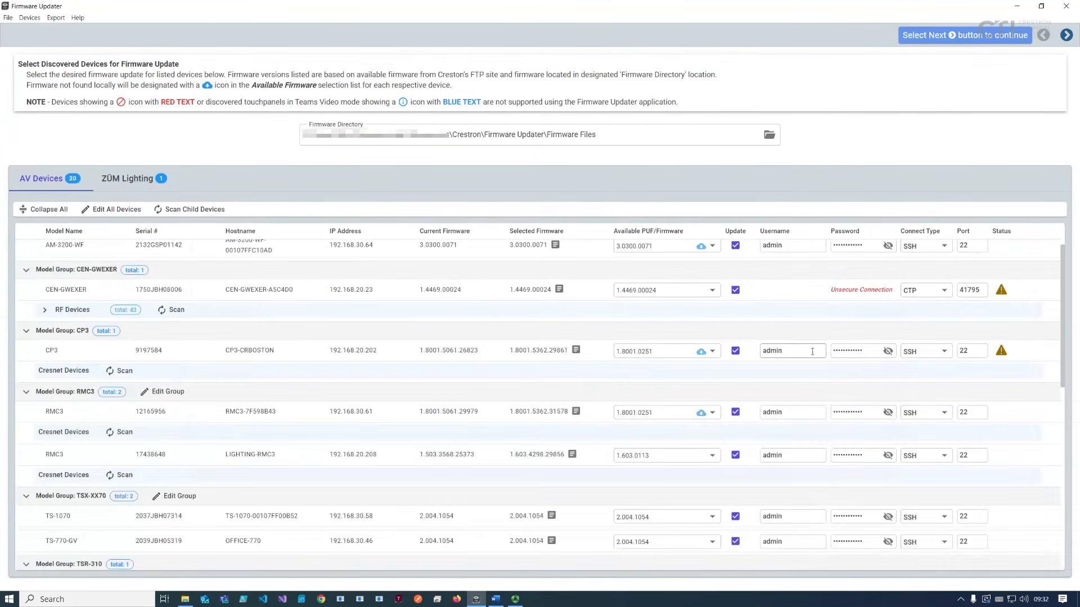
- Set the CP3's username to crestron and clear its password
{"action": "double_click", "coordinate": [813, 351]}
{"action": "type", "text": "crestron"}
{"action": "key", "text": "Tab"}
{"action": "key", "text": "BackSpace"}
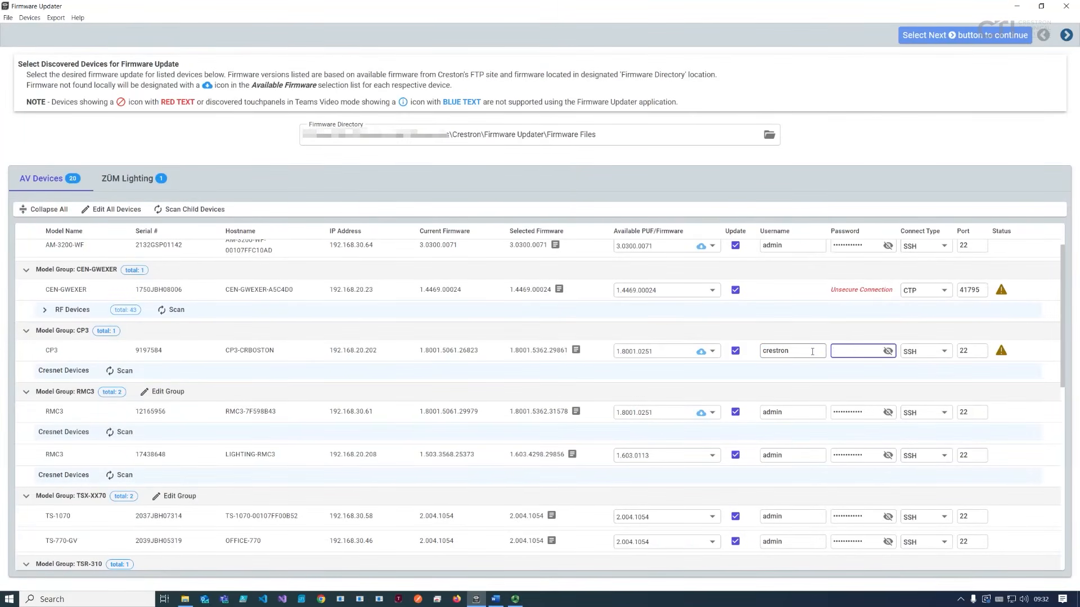
- Scan the CP3's Cresnet devices, continuing through the credential check and expanding the list of child devices
{"action": "left_click", "coordinate": [113, 373]}
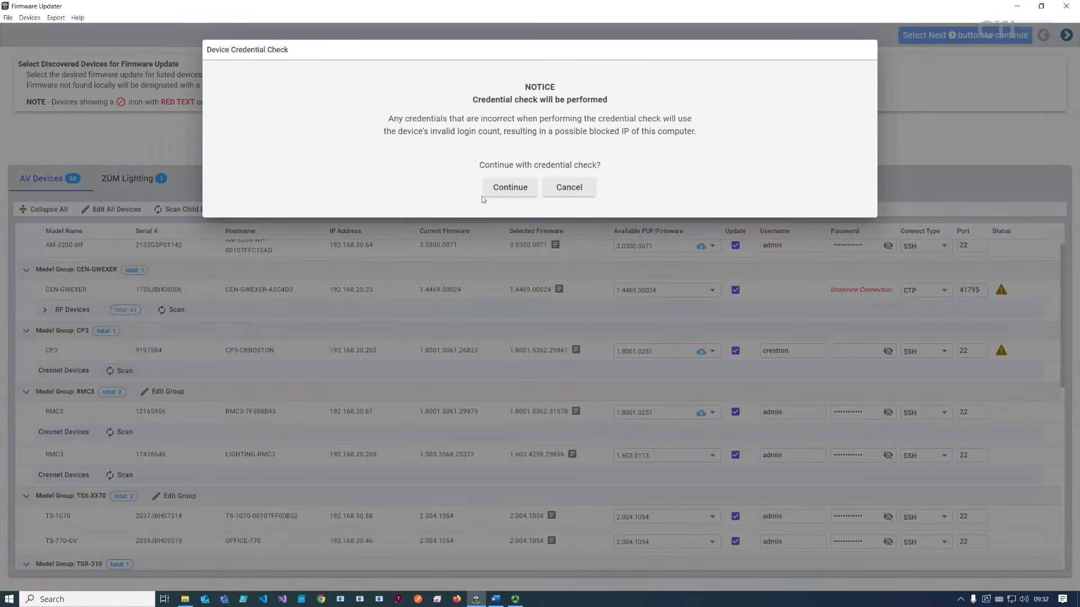
{"action": "left_click", "coordinate": [521, 191]}
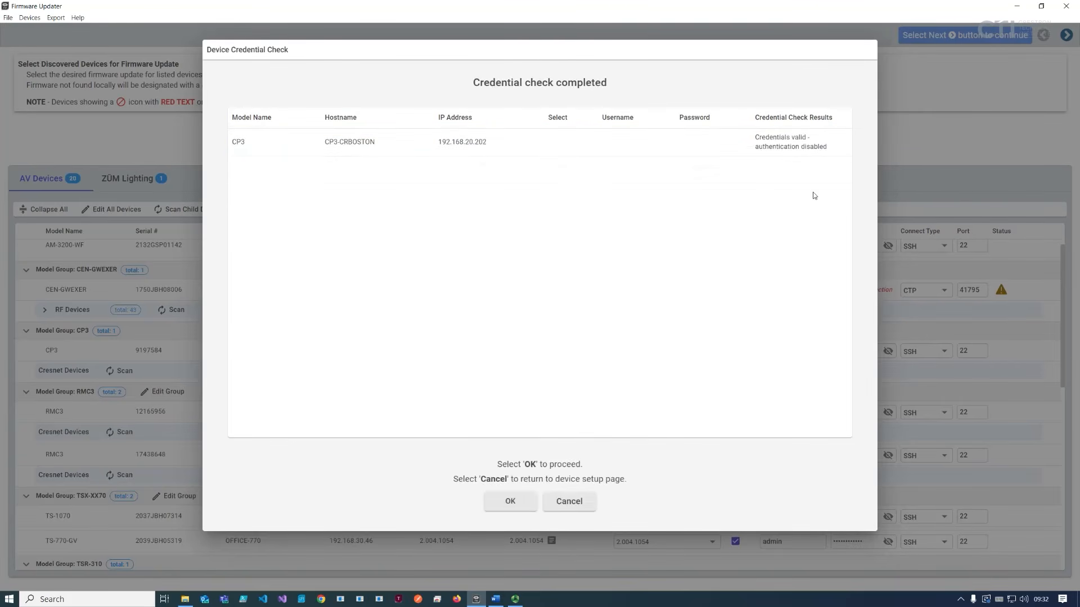
{"action": "left_click", "coordinate": [526, 512]}
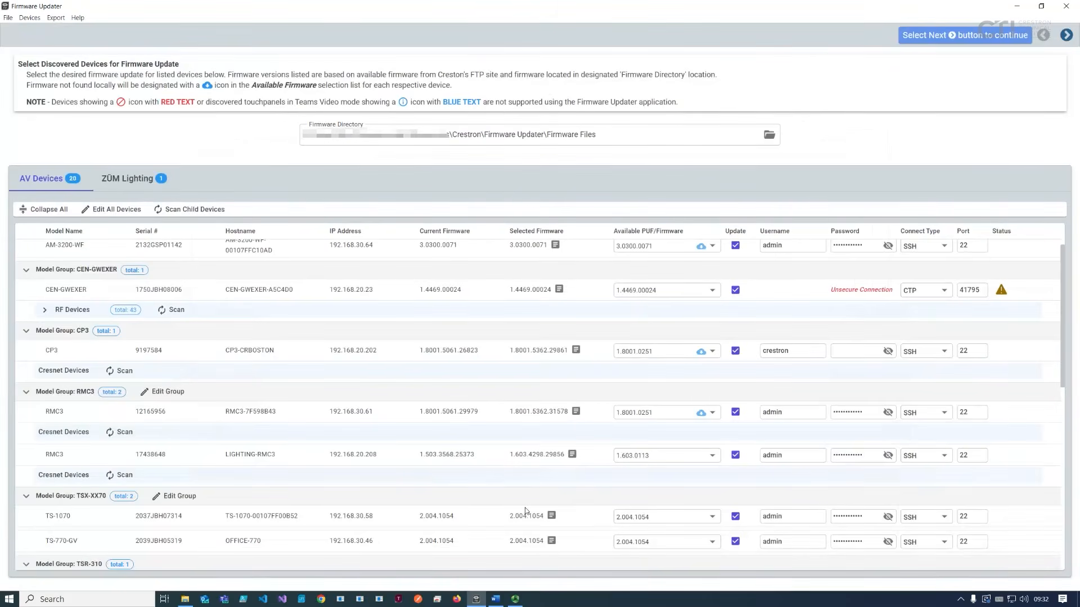
{"action": "left_click", "coordinate": [362, 373]}
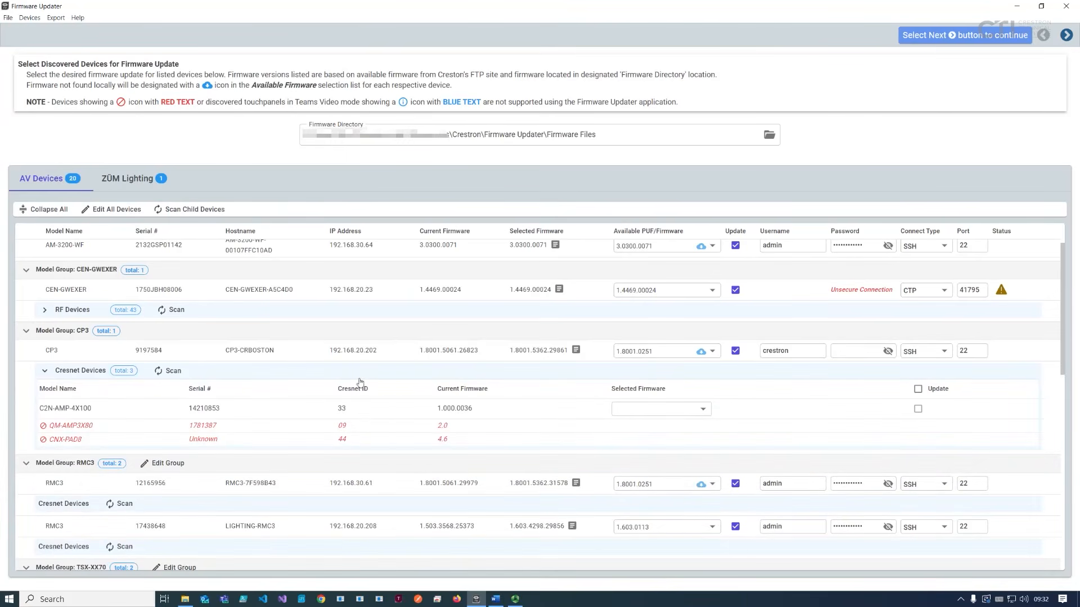
- Choose firmware 1.000.0036 for the C2N-AMP-4X100 Cresnet device and mark it for update
{"action": "left_click", "coordinate": [629, 413]}
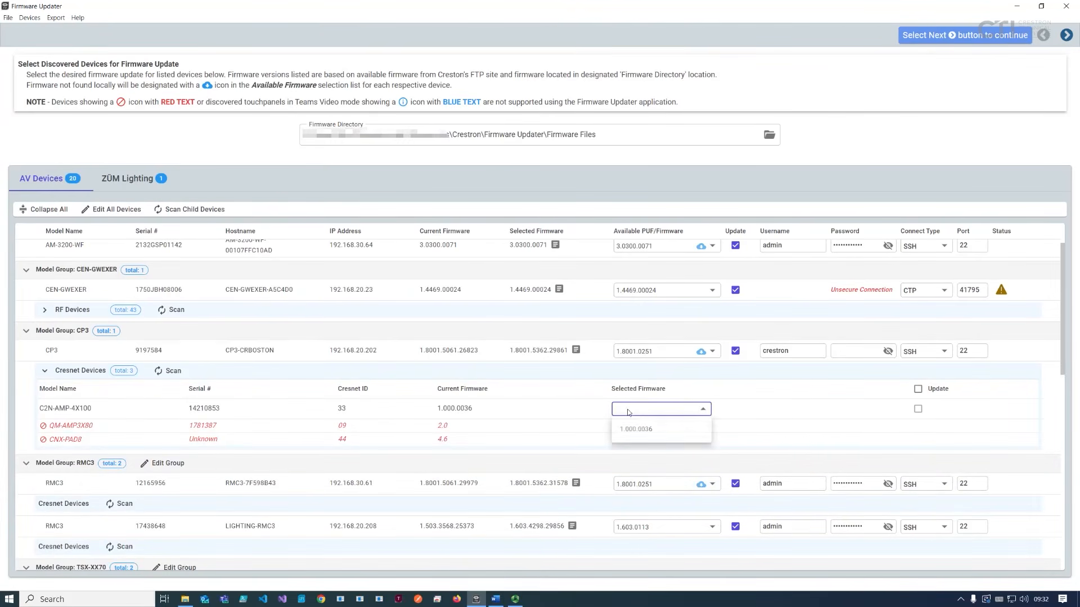
{"action": "left_click", "coordinate": [629, 429]}
{"action": "left_click", "coordinate": [916, 409]}
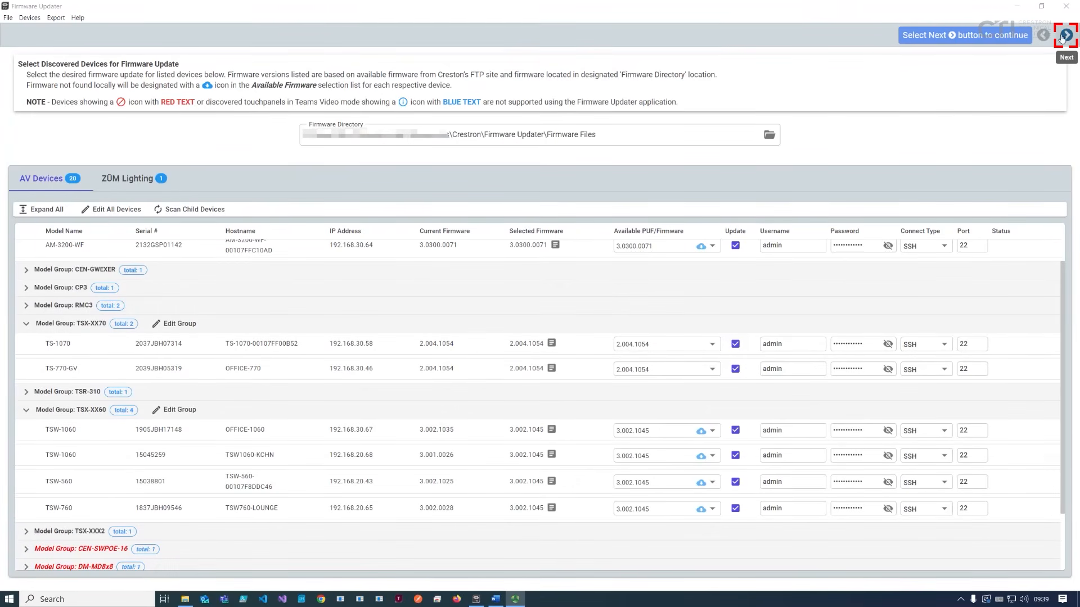
- Run the credential check on the devices marked for update, acknowledge the Teams panels notice and return to the device list
{"action": "left_click", "coordinate": [1066, 35]}
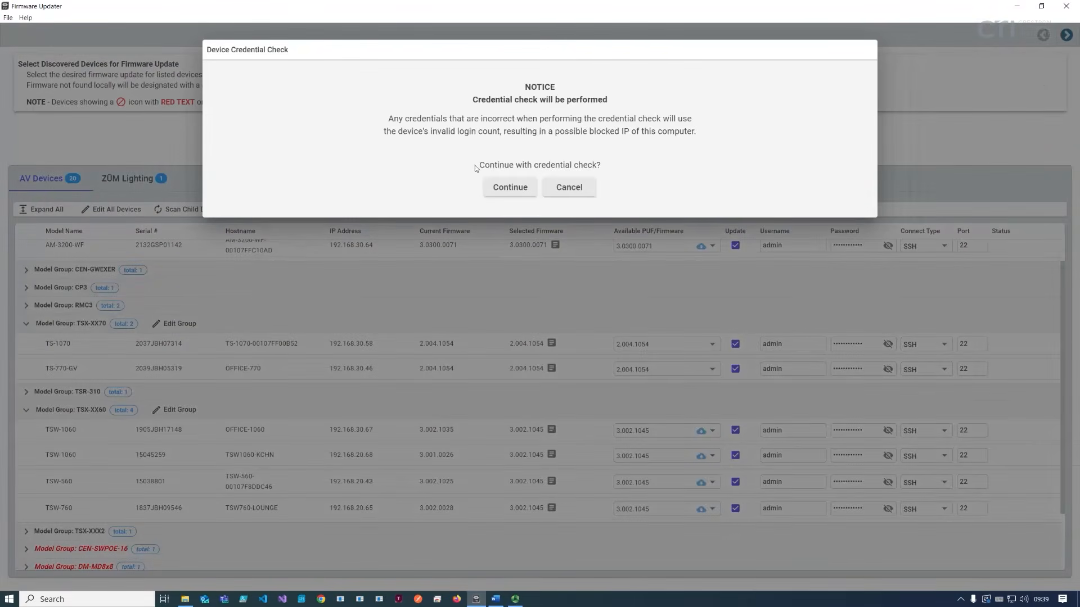
{"action": "left_click", "coordinate": [510, 191]}
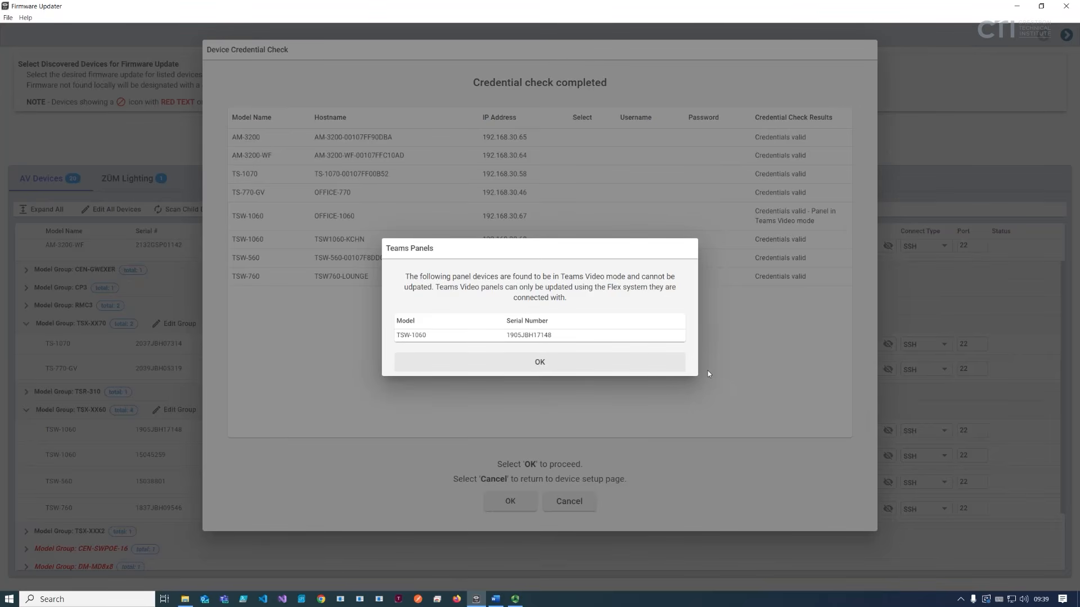
{"action": "left_click", "coordinate": [556, 369]}
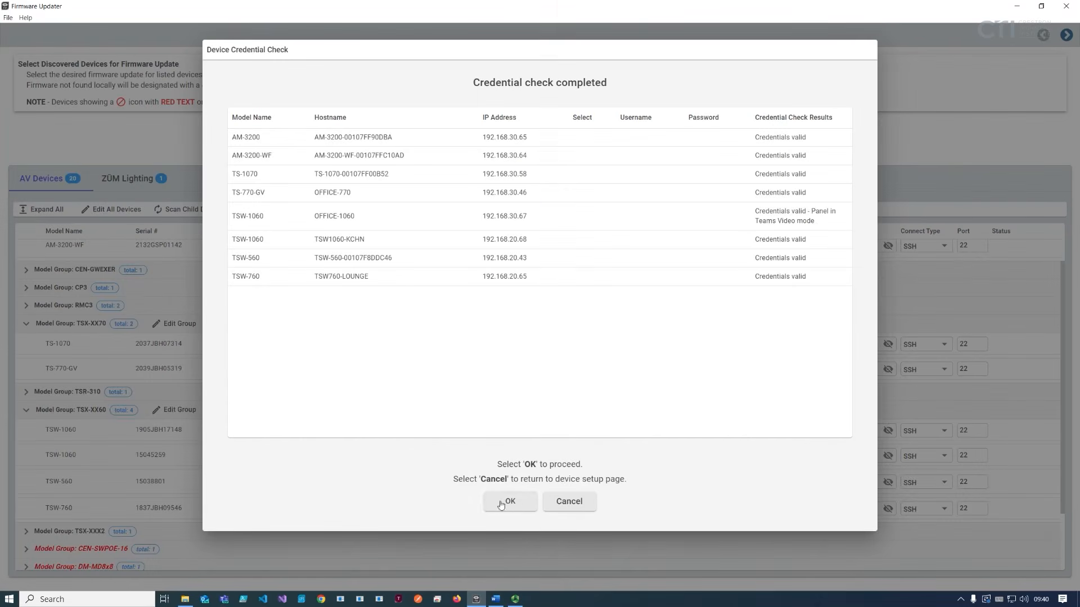
{"action": "left_click", "coordinate": [569, 501]}
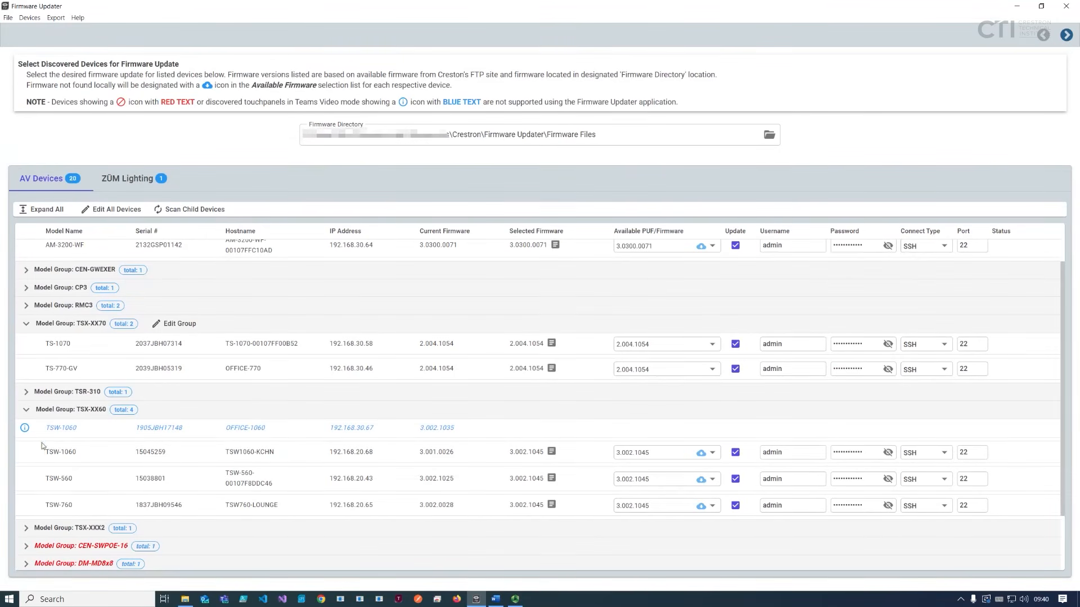
- Examine the OFFICE-1060 panel's row in the TSX-XX60 group and read its status information
{"action": "left_click_drag", "start_coordinate": [47, 430], "coordinate": [465, 436]}
{"action": "left_click", "coordinate": [466, 448]}
{"action": "mouse_move", "coordinate": [24, 432]}
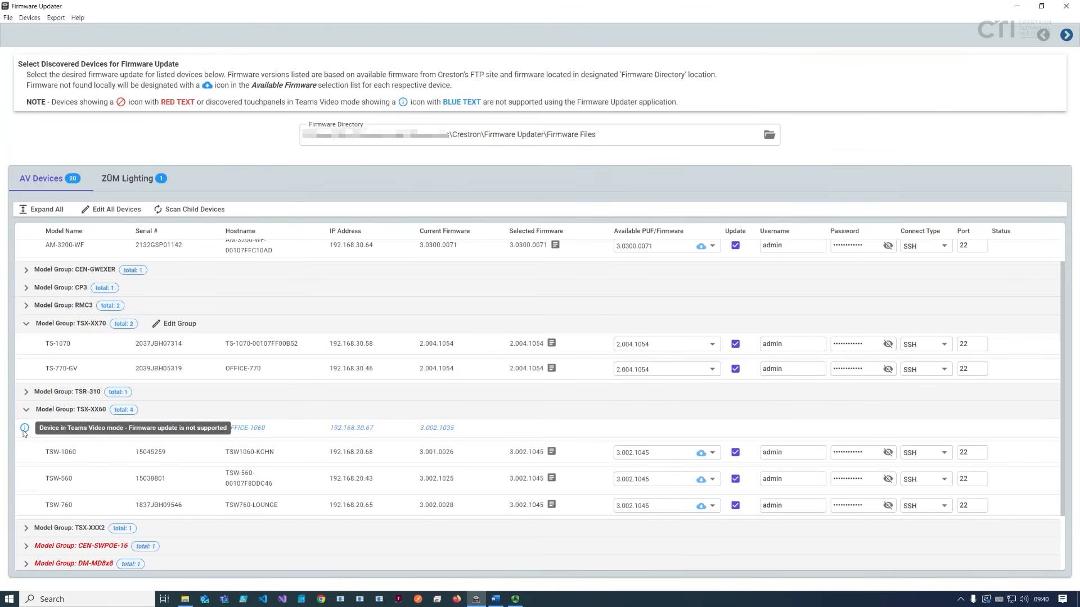